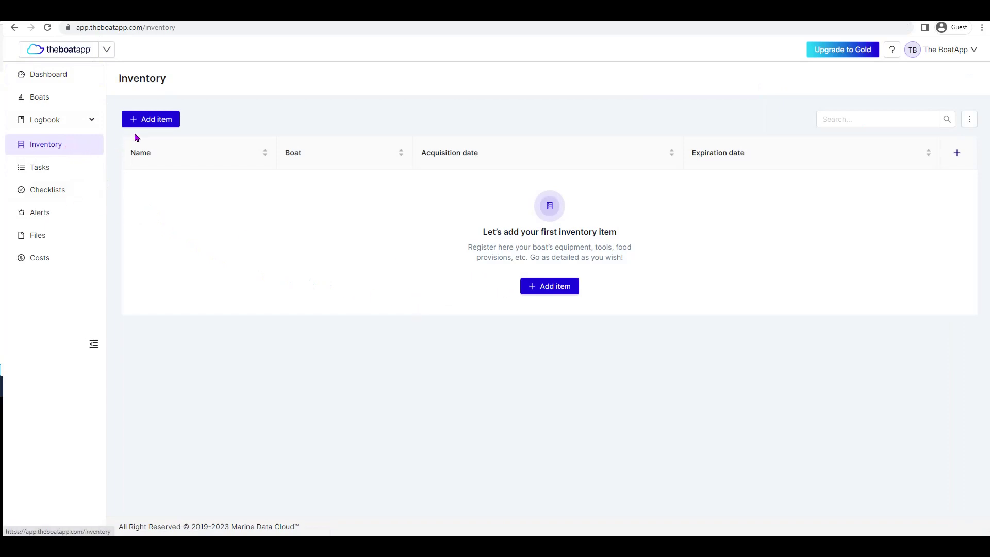
# - Add a new inventory item and enter Inventory 1 as its name
pyautogui.click(150, 128)
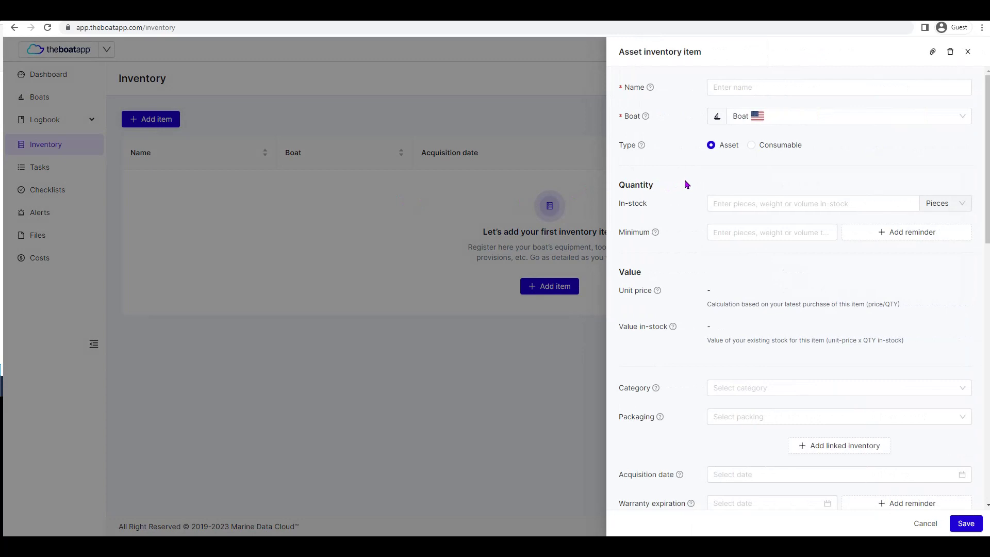
pyautogui.click(773, 91)
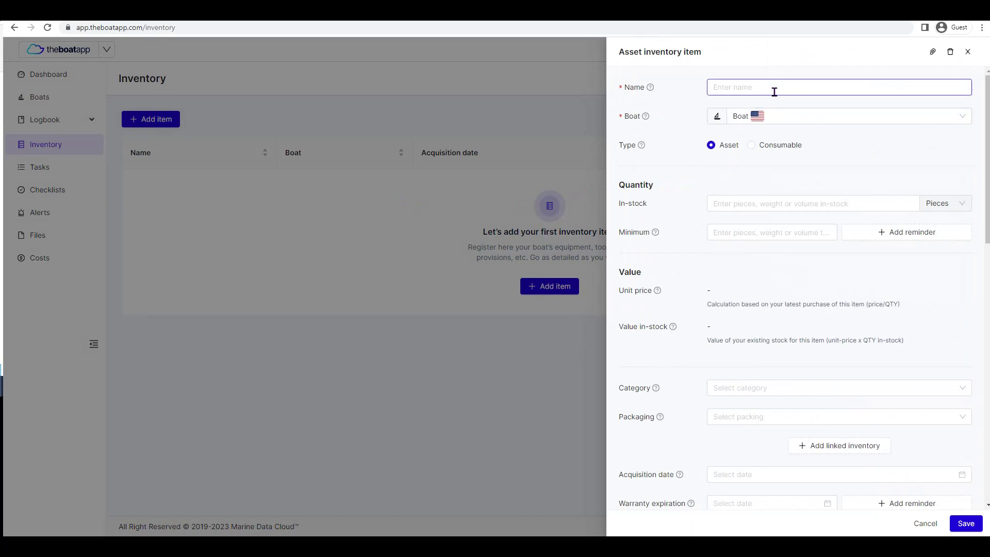
pyautogui.scroll(-4, 776, 95)
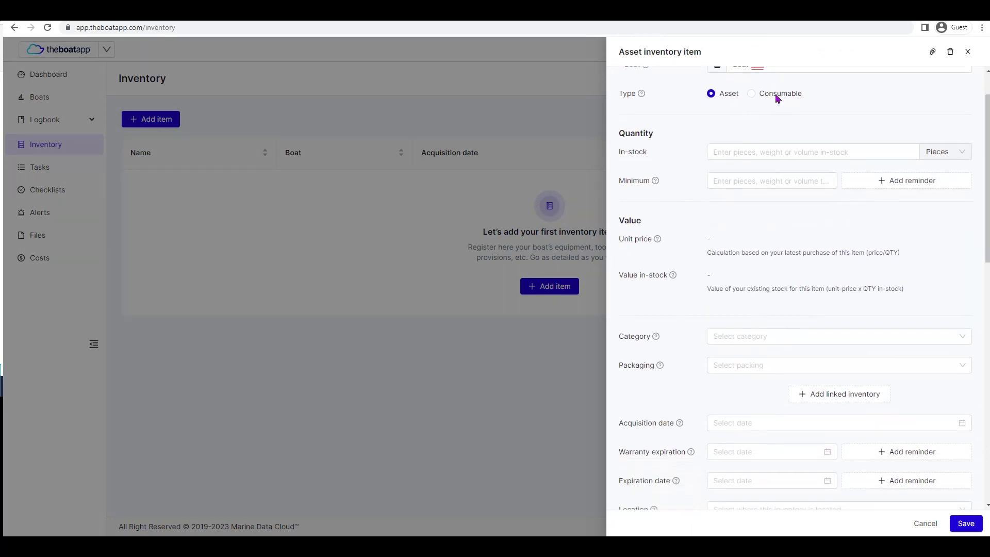
pyautogui.scroll(-2, 776, 102)
pyautogui.scroll(6, 770, 101)
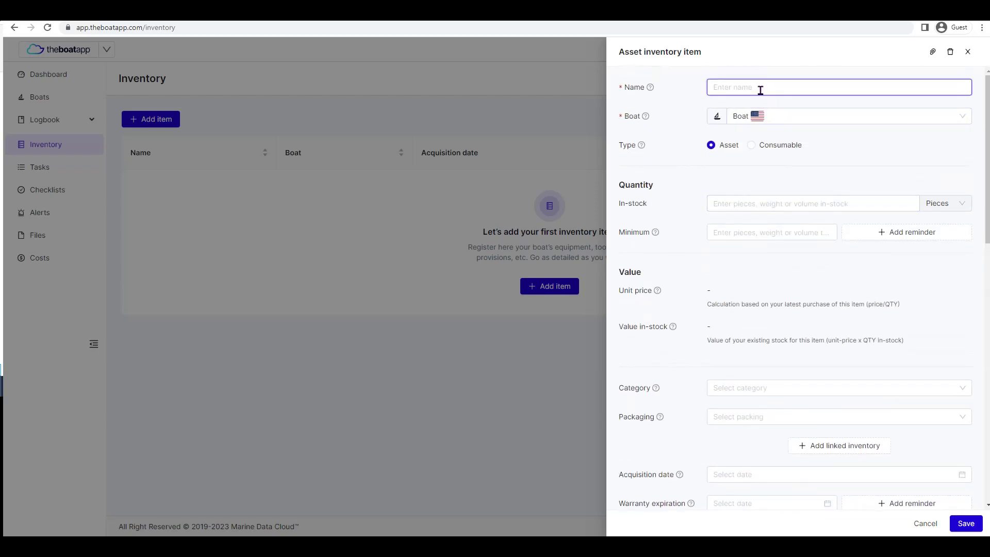
pyautogui.write('(')
pyautogui.write('nventory 1')
pyautogui.scroll(-1, 801, 163)
pyautogui.scroll(1, 798, 163)
pyautogui.scroll(-8, 793, 179)
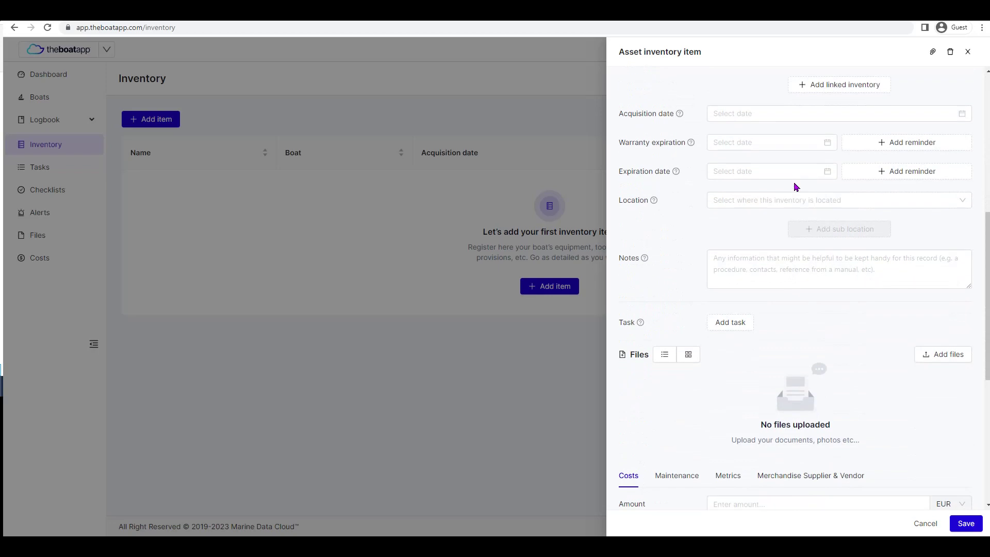
pyautogui.scroll(8, 794, 187)
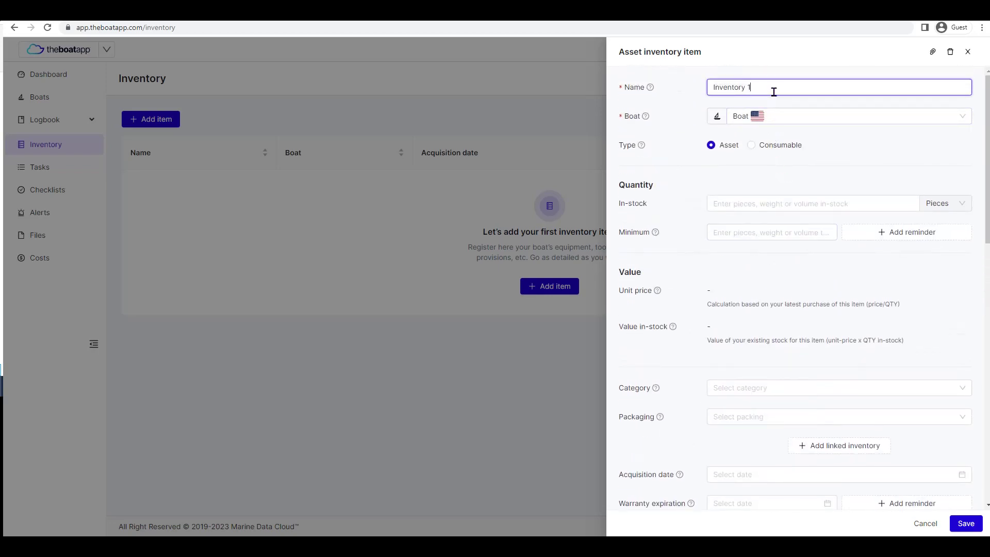
# - Replace the item's name with Oil and assign the item to the boat named Boat
pyautogui.tripleClick(782, 91)
pyautogui.write('Oil')
pyautogui.click(761, 117)
pyautogui.click(768, 138)
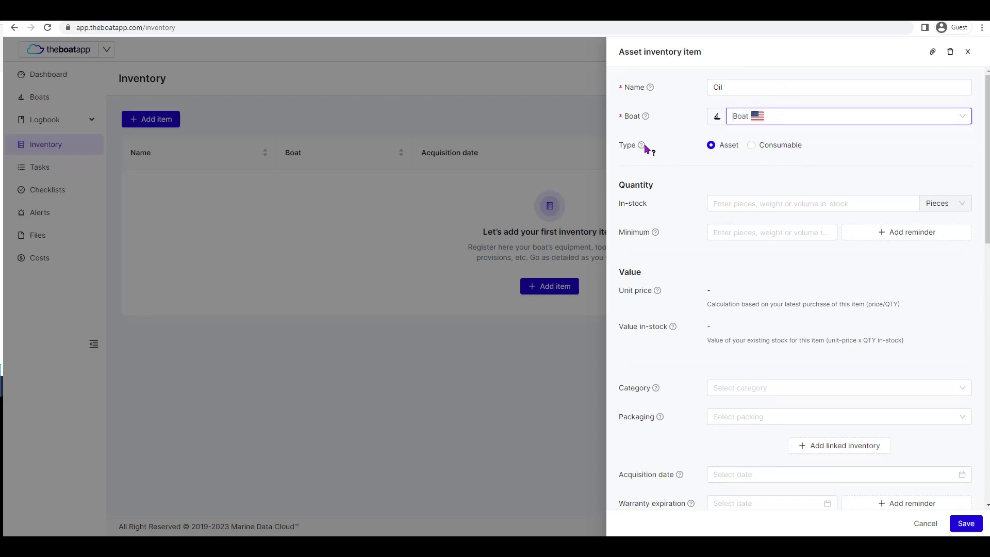
# - Set the Oil item's type to Consumable
pyautogui.click(752, 146)
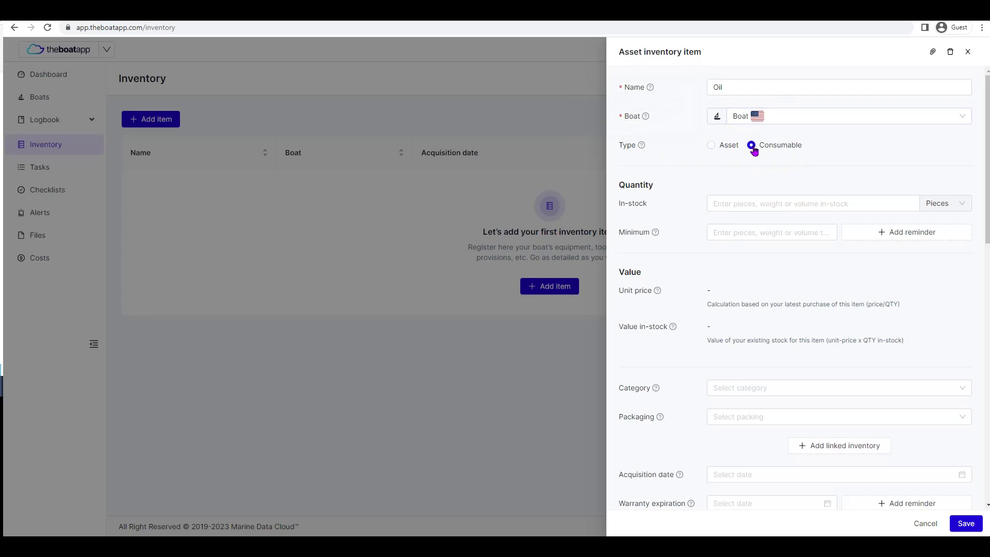
pyautogui.click(710, 146)
pyautogui.click(752, 145)
# - Set the item's in-stock quantity to 5, measured in pieces
pyautogui.click(723, 202)
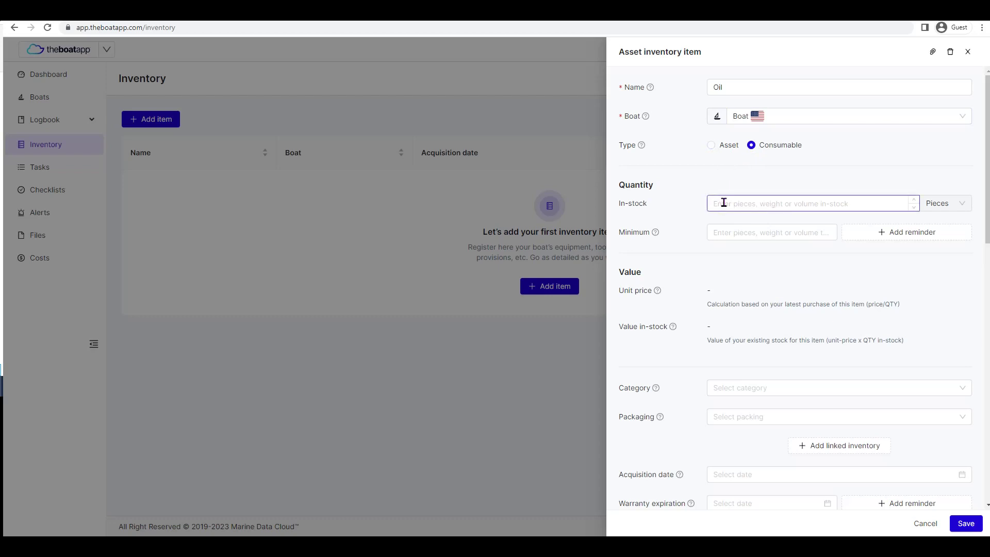
pyautogui.scroll(-1, 741, 175)
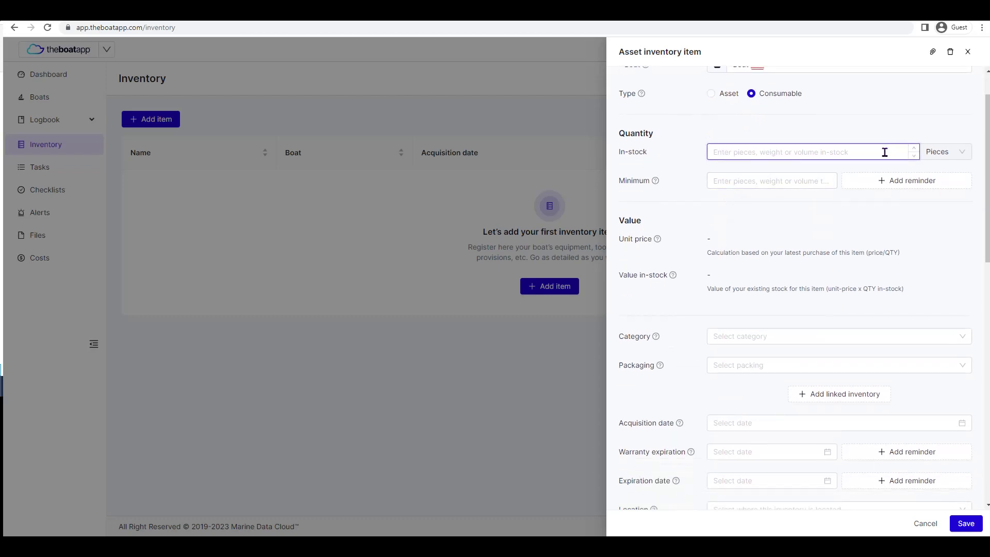
pyautogui.write('5')
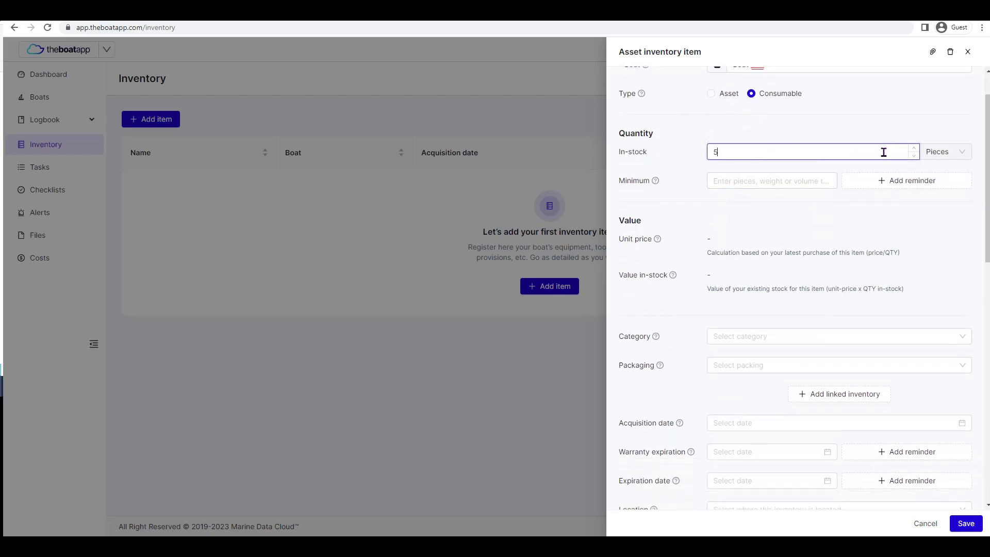
pyautogui.click(940, 155)
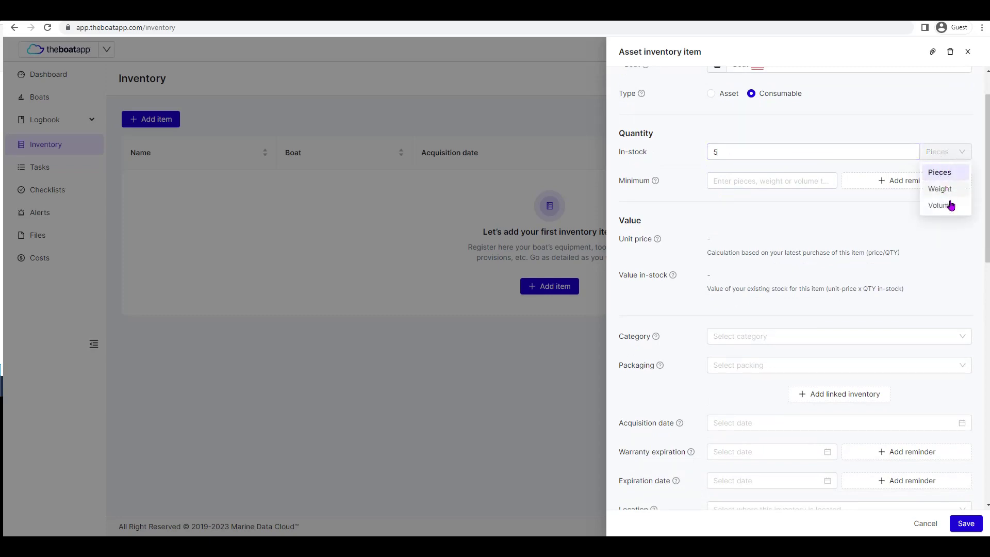
pyautogui.click(950, 205)
pyautogui.click(944, 157)
pyautogui.click(939, 172)
# - Set the item's minimum quantity to 2
pyautogui.click(776, 180)
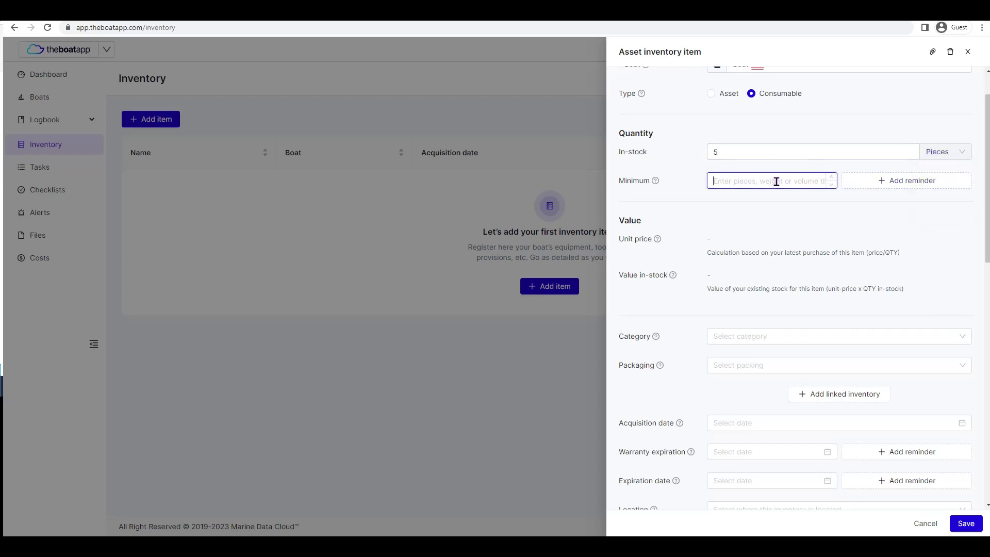
pyautogui.write('2')
pyautogui.click(655, 133)
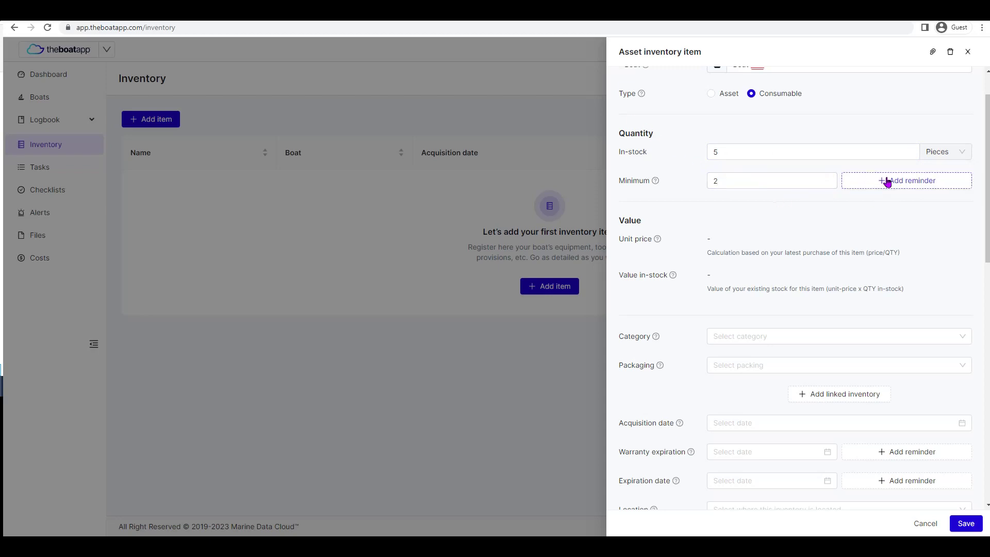
# - Read the help explanations for the unit price and the value in-stock
pyautogui.scroll(-1, 884, 182)
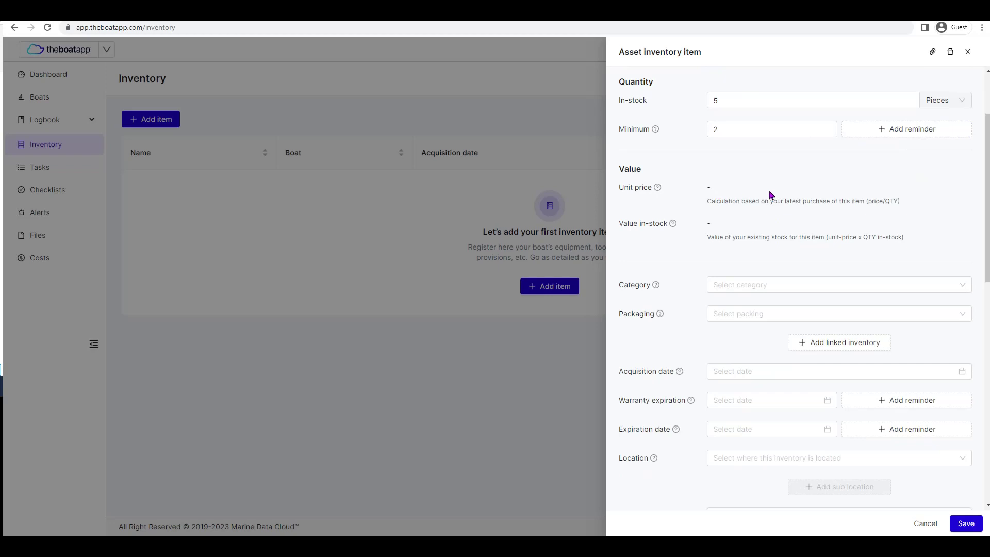
pyautogui.scroll(1, 768, 198)
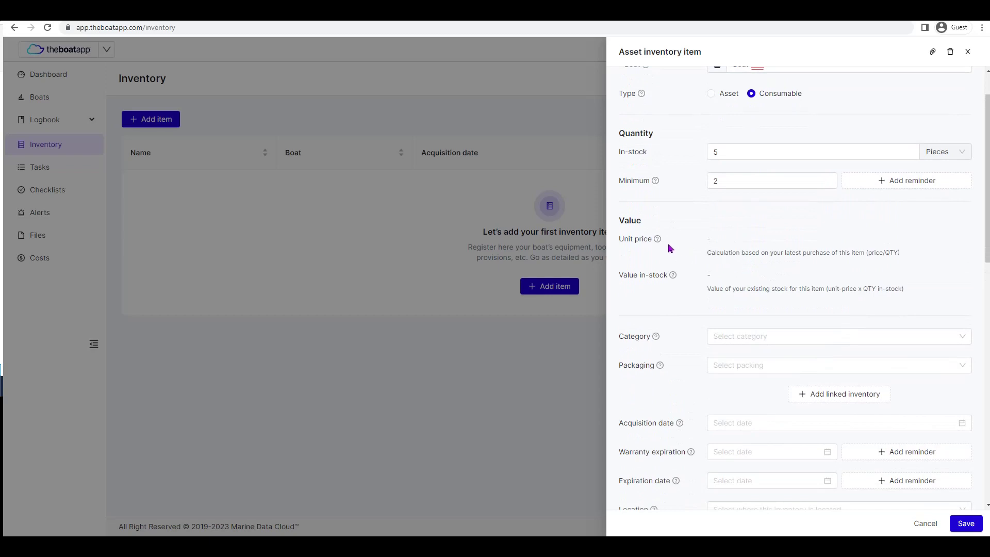
pyautogui.moveTo(658, 240)
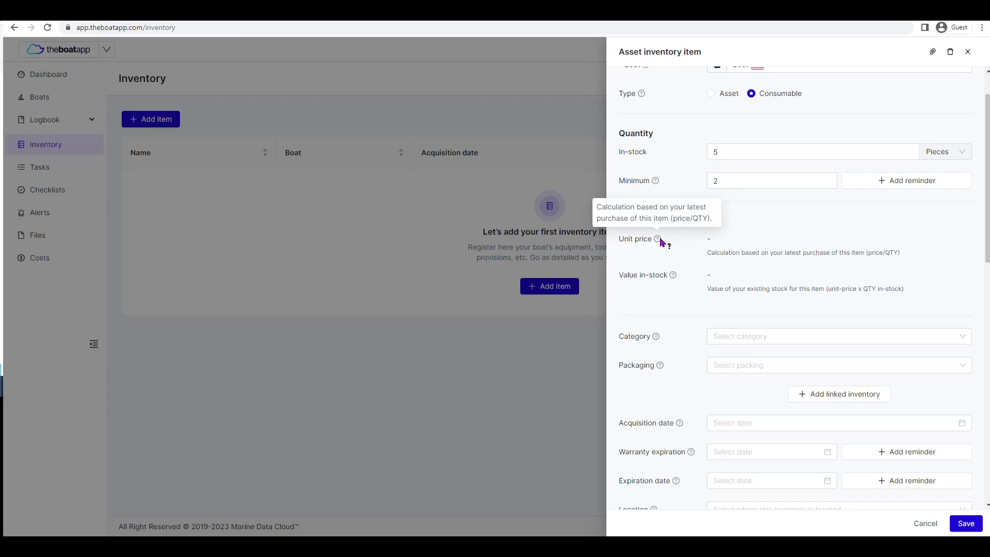
pyautogui.scroll(-2, 663, 253)
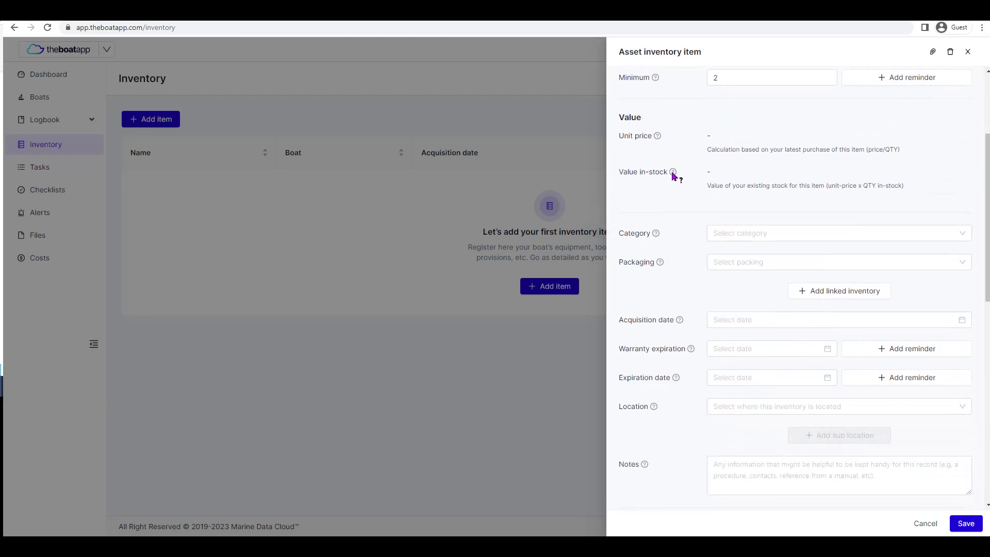
pyautogui.moveTo(674, 174)
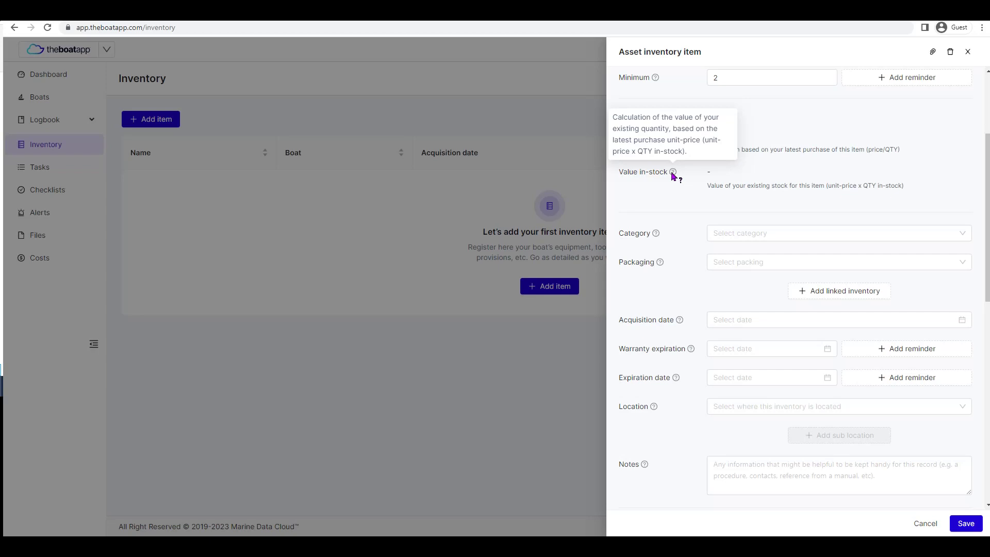
# - Review the available category and packaging options without choosing any
pyautogui.click(720, 232)
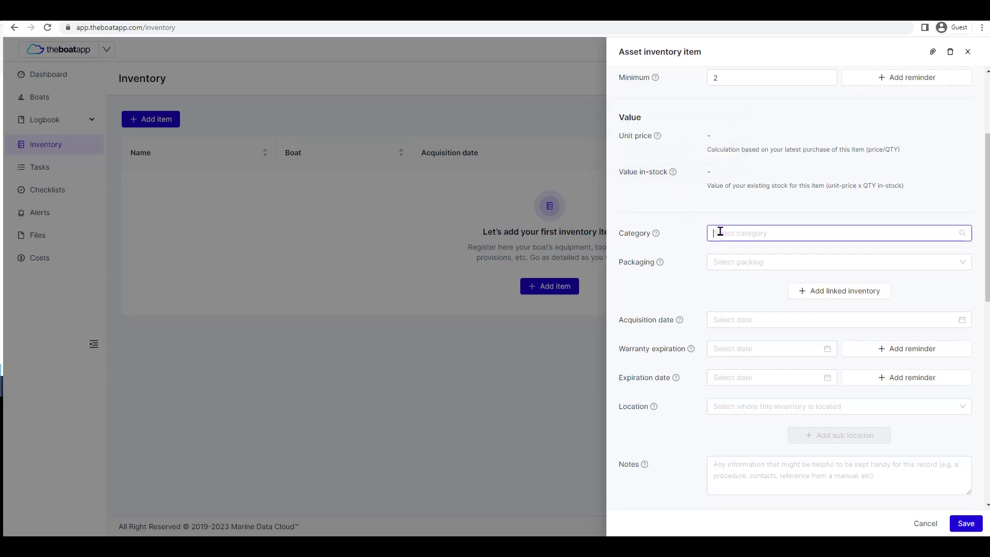
pyautogui.scroll(-1, 722, 235)
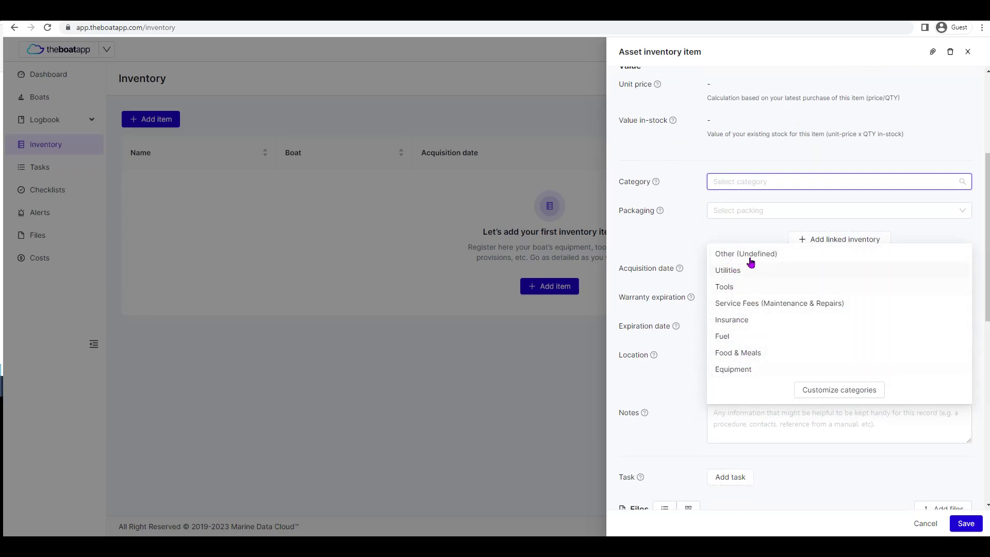
pyautogui.click(688, 222)
pyautogui.click(726, 212)
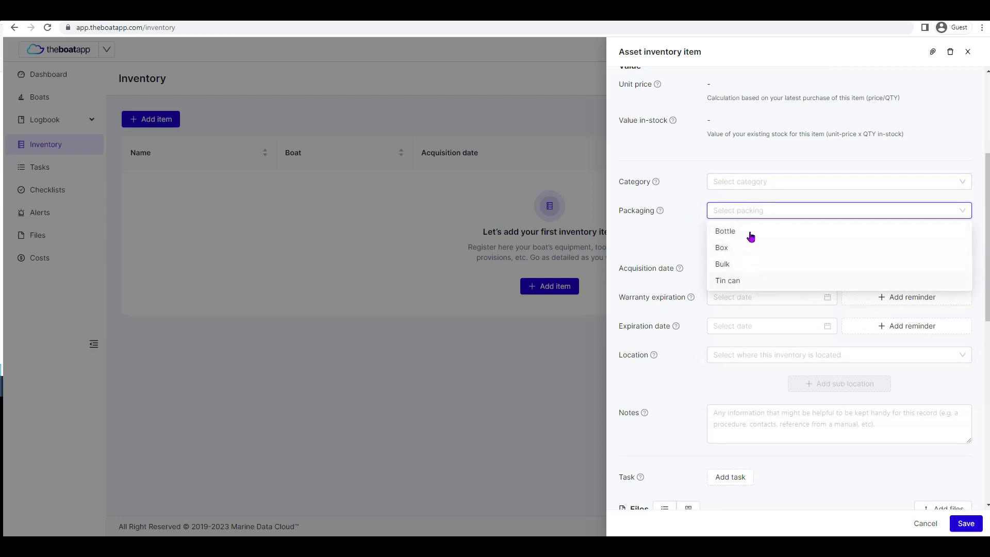
pyautogui.click(682, 226)
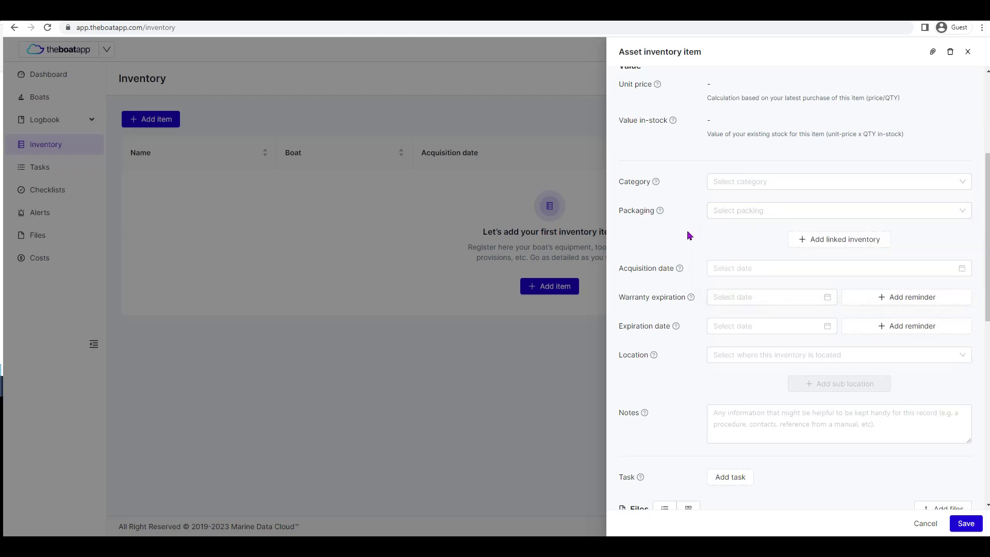
# - Add two linked inventory fields to the item and remove both again
pyautogui.scroll(-1, 747, 239)
pyautogui.click(812, 191)
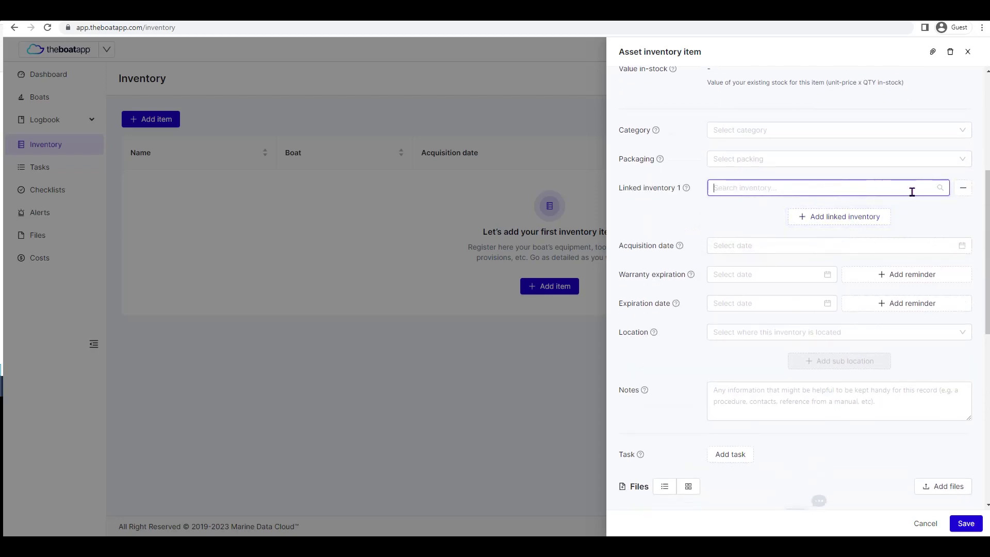
pyautogui.click(841, 216)
pyautogui.click(963, 219)
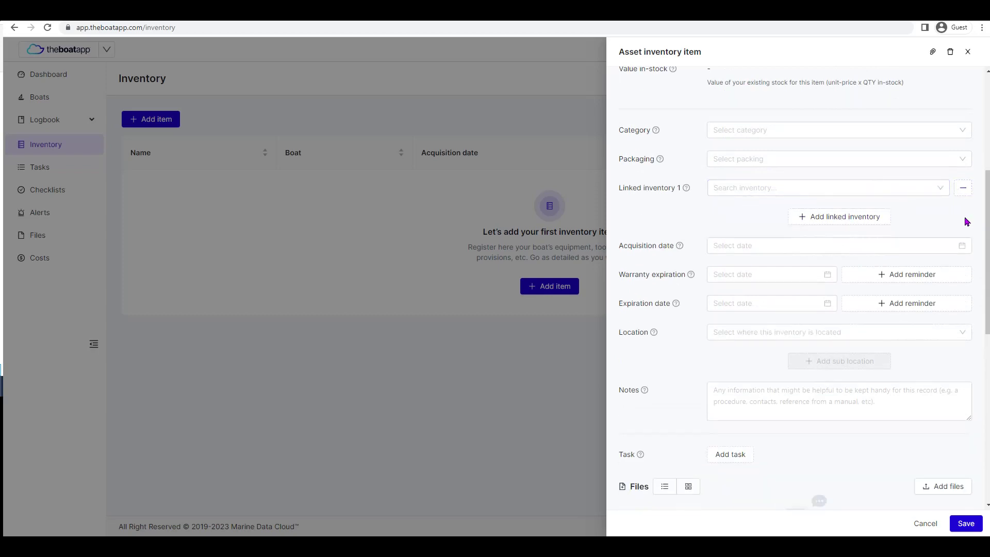
pyautogui.click(962, 190)
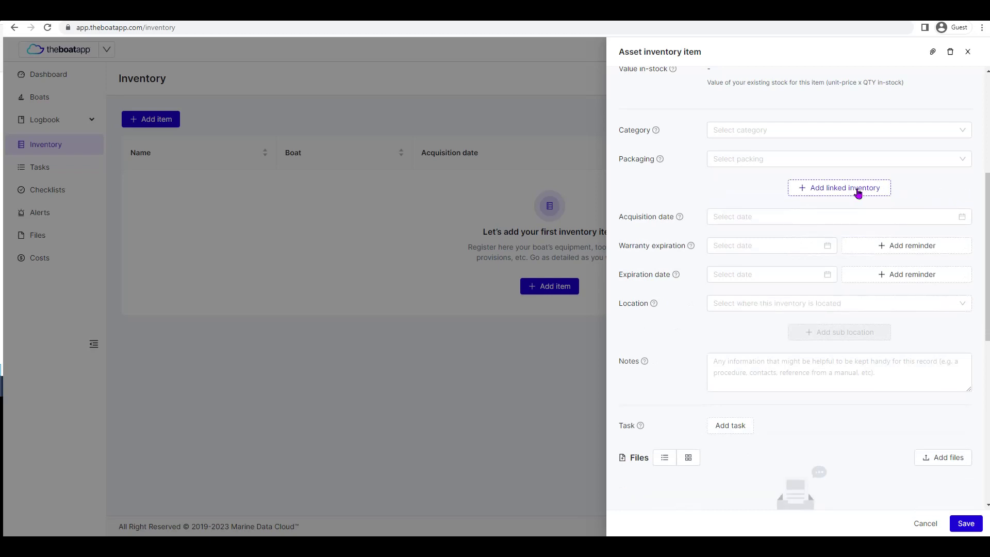
# - Set the item's acquisition date to 22/05/2023 19:13
pyautogui.scroll(1, 845, 193)
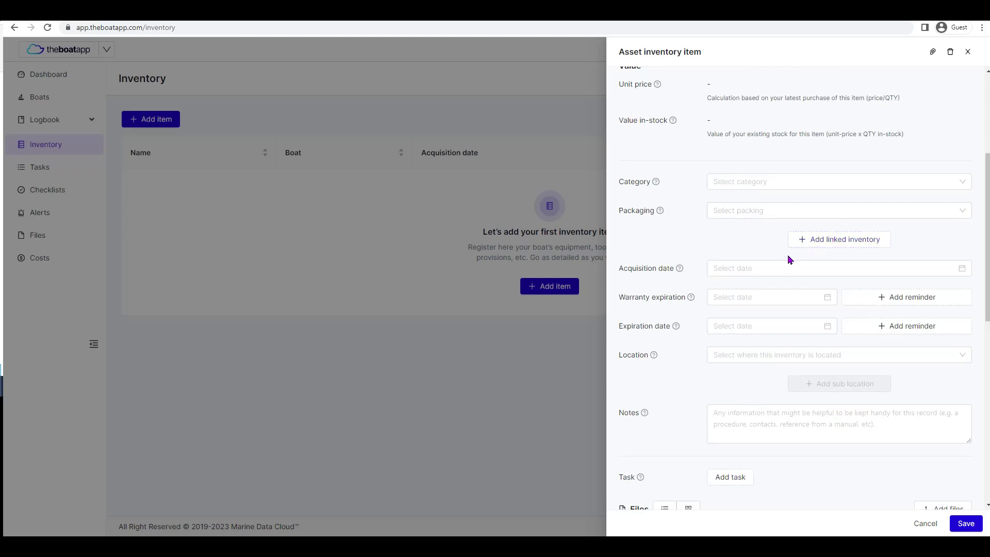
pyautogui.scroll(-1, 787, 255)
pyautogui.click(763, 220)
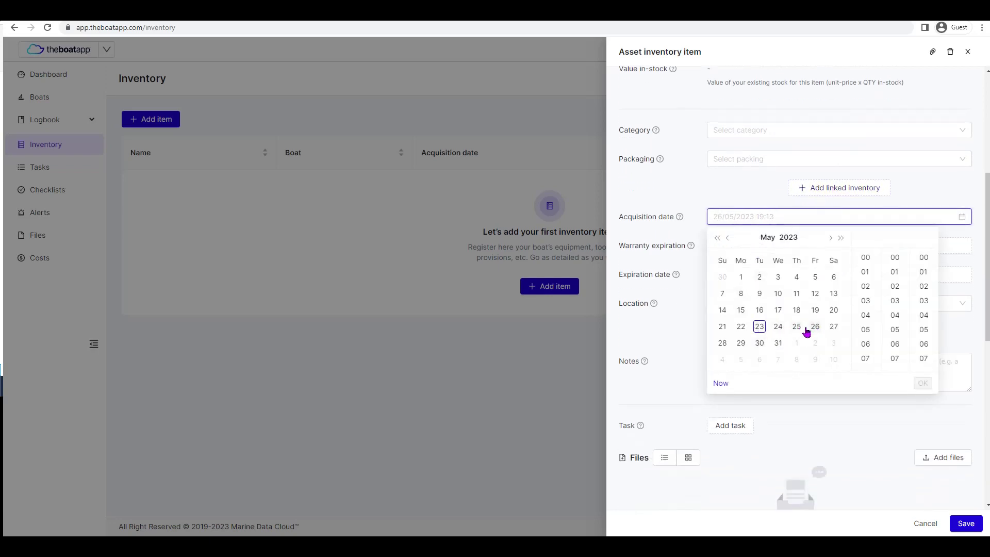
pyautogui.click(745, 328)
pyautogui.click(922, 383)
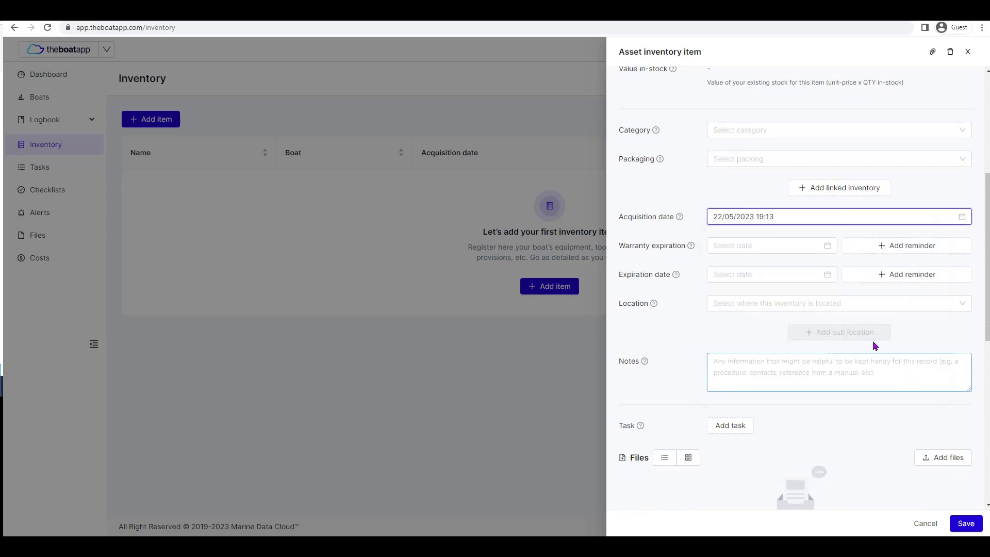
# - Set the item's warranty expiration to 30/05/2023 19:13
pyautogui.click(775, 248)
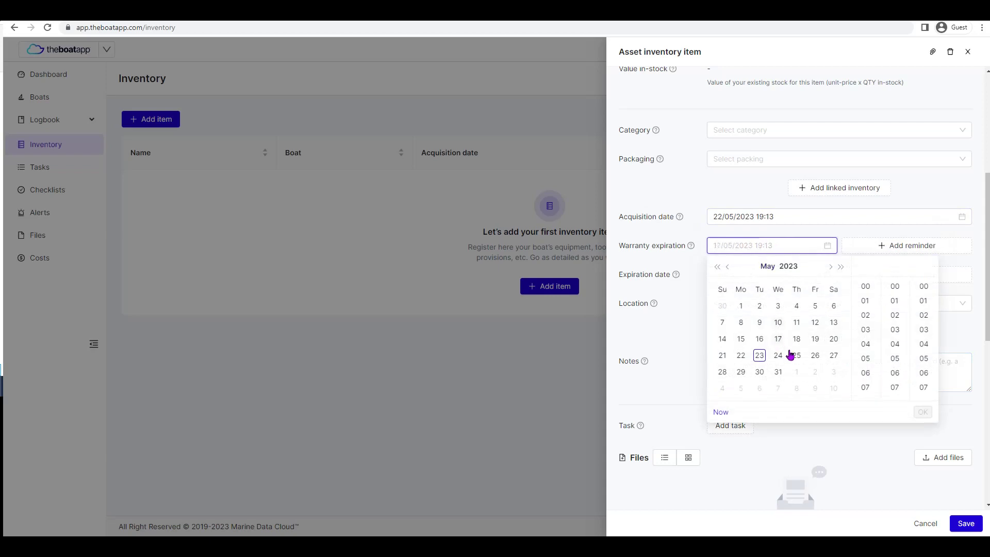
pyautogui.click(759, 371)
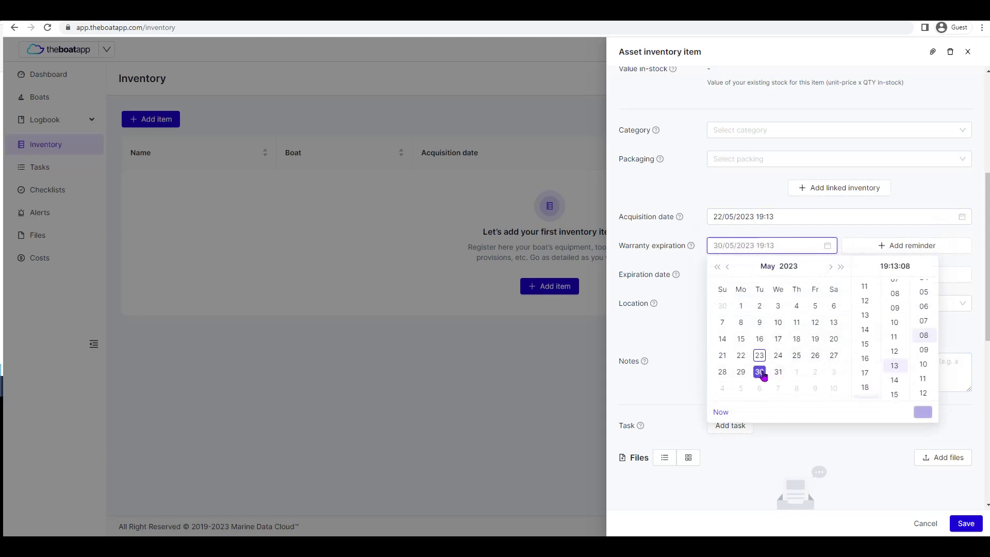
pyautogui.click(922, 412)
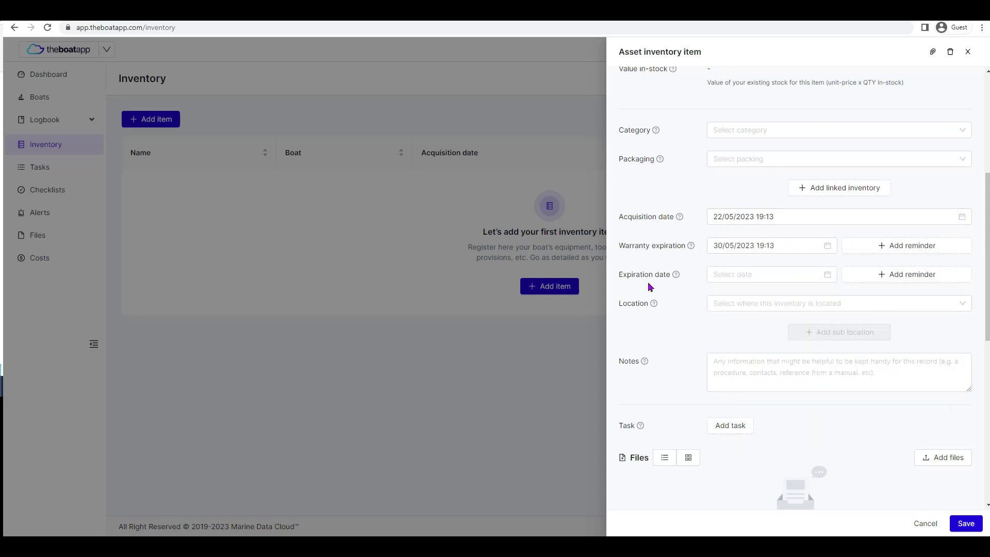
# - Set the item's expiration date to 31/05/2023 19:13
pyautogui.scroll(-3, 725, 236)
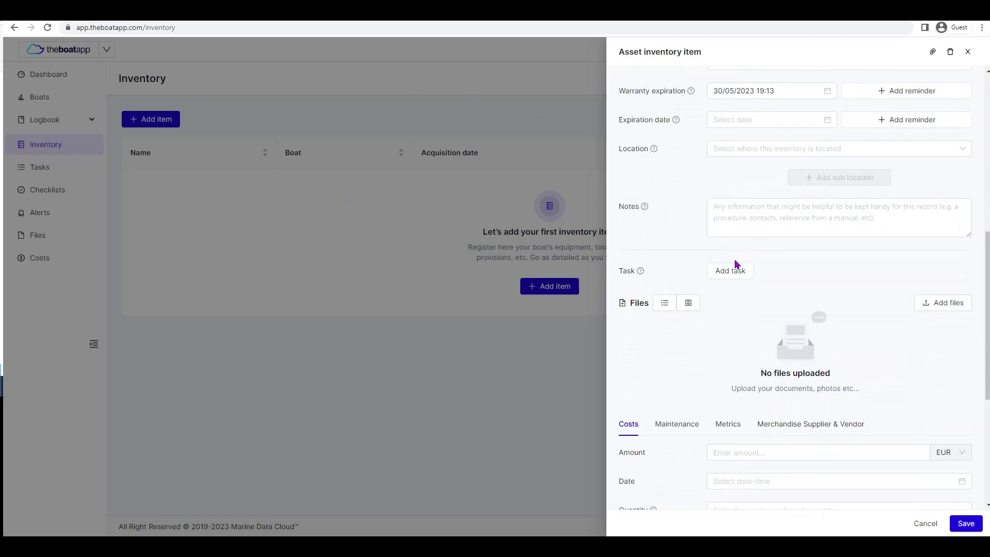
pyautogui.scroll(2, 734, 258)
pyautogui.click(745, 224)
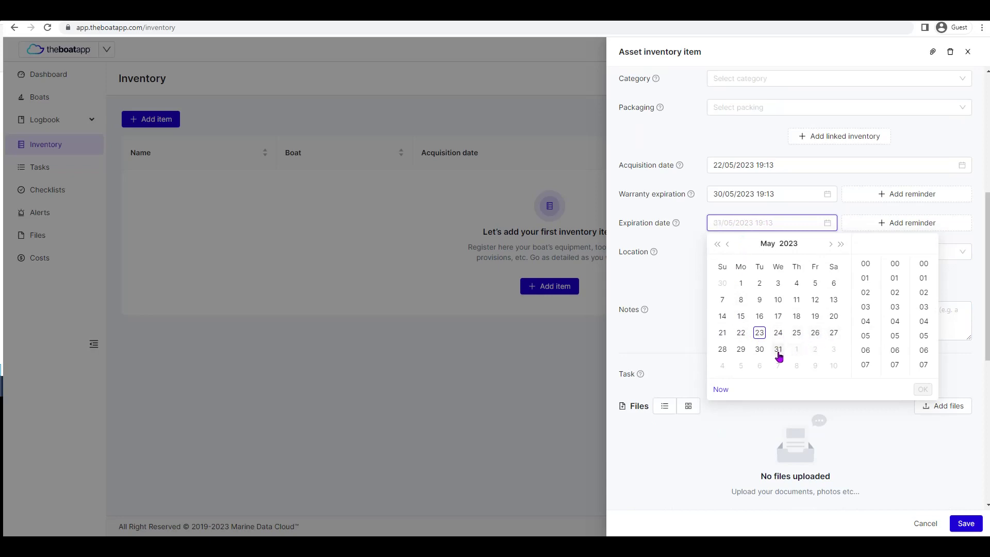
pyautogui.click(779, 349)
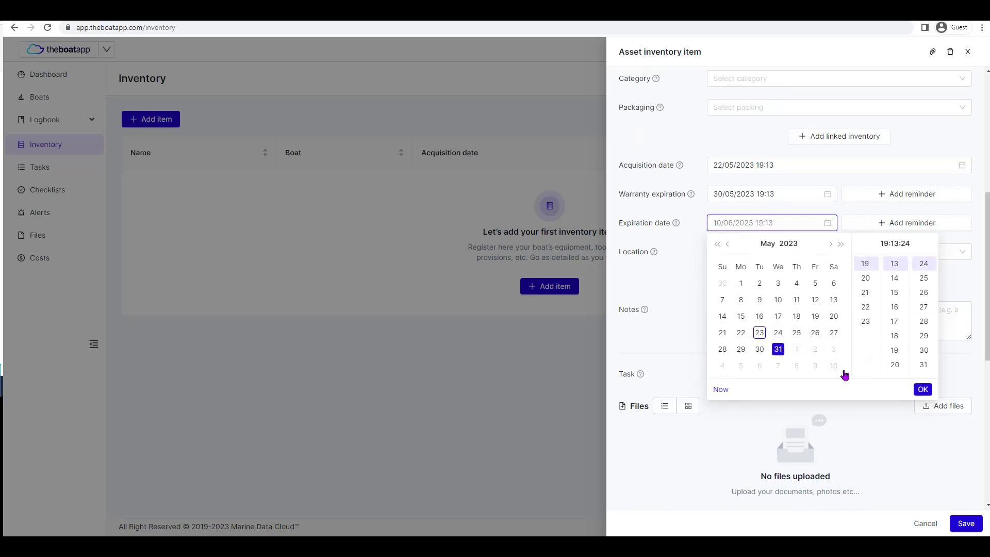
pyautogui.click(921, 389)
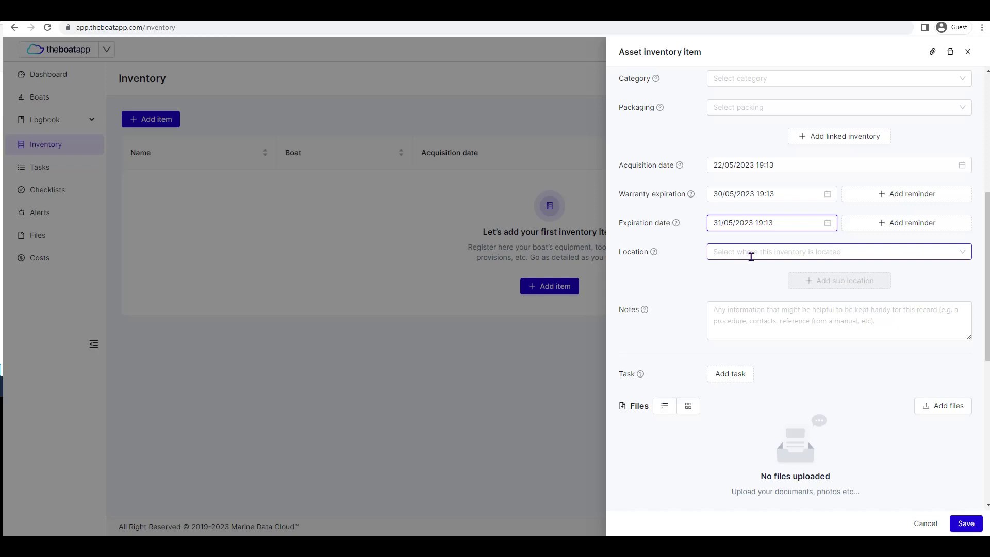
# - Review the available locations and the location customization list without choosing or changing any
pyautogui.scroll(1, 687, 273)
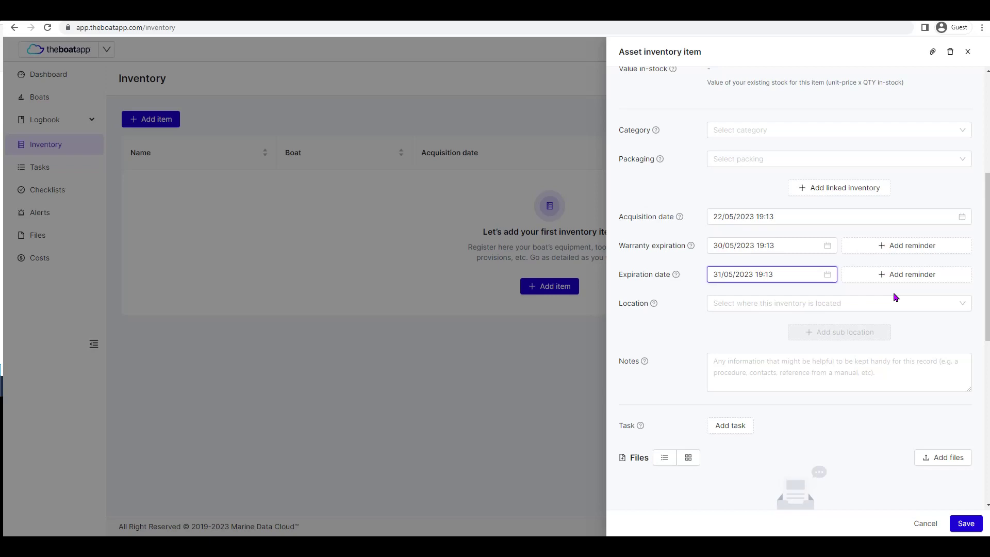
pyautogui.click(815, 304)
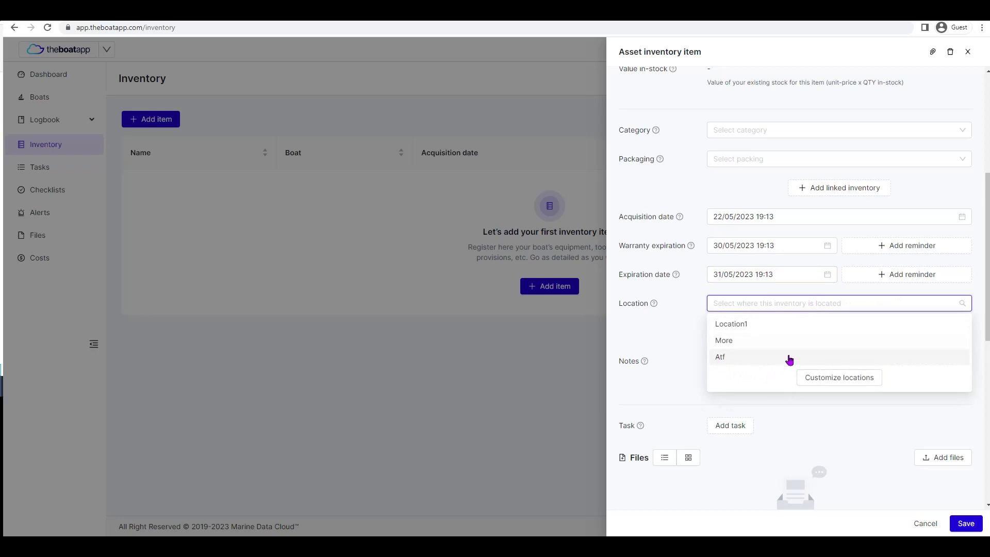
pyautogui.click(819, 378)
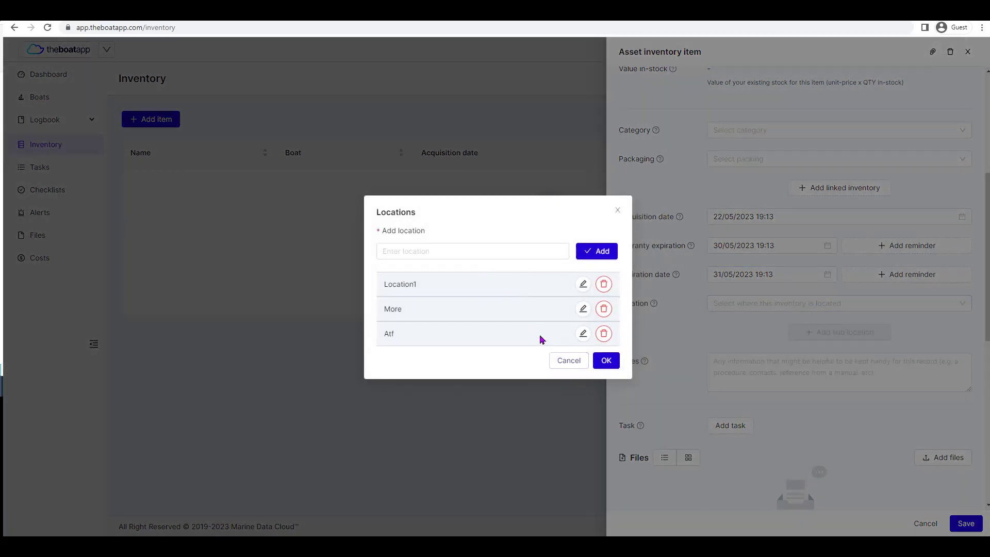
pyautogui.click(567, 361)
# - Enter "notes about item" as the item's notes
pyautogui.scroll(-2, 700, 339)
pyautogui.click(763, 273)
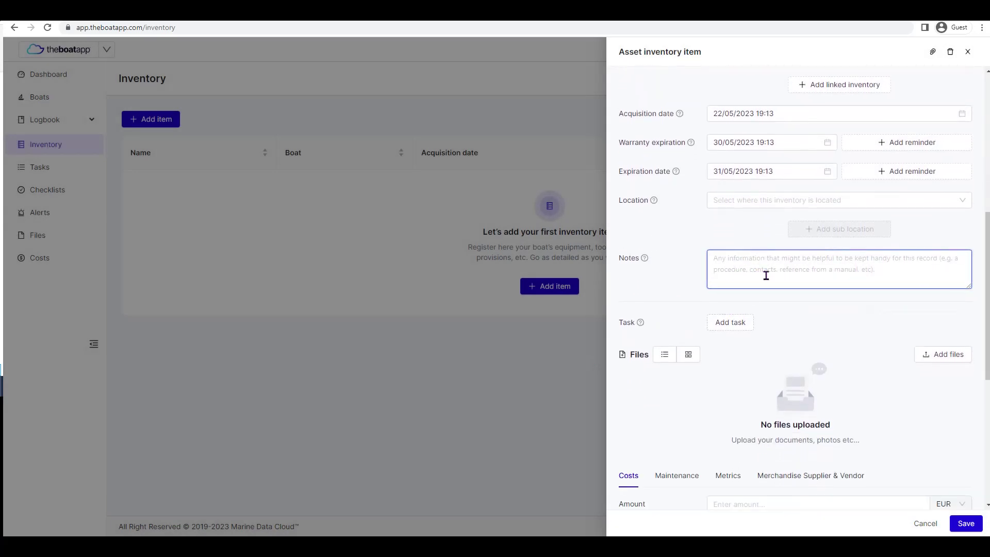
pyautogui.write('notes about item')
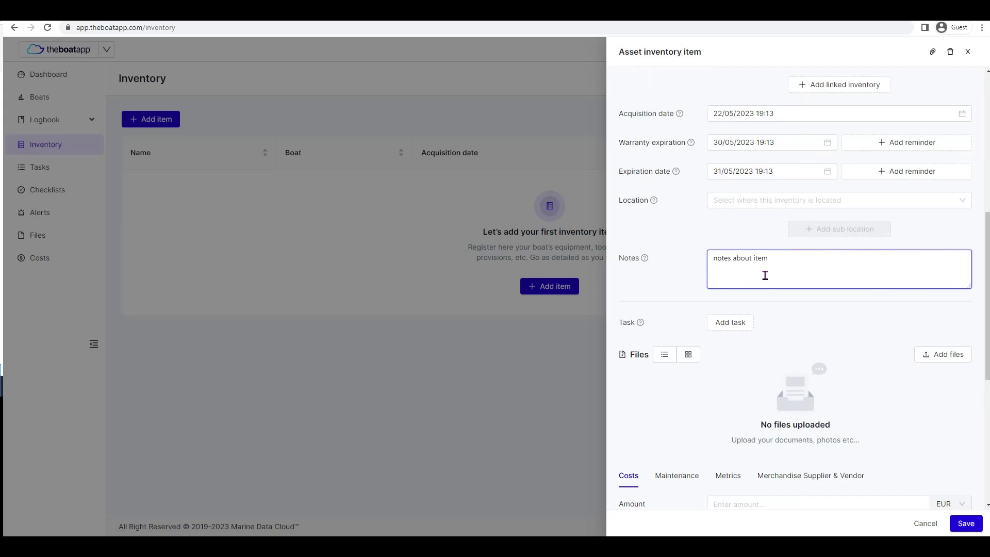
pyautogui.scroll(-1, 765, 275)
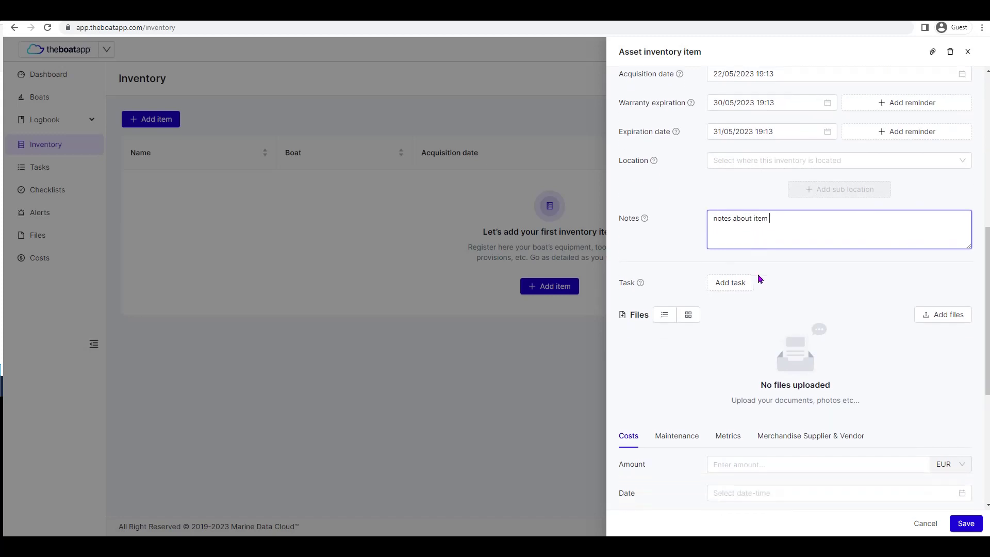
pyautogui.click(797, 250)
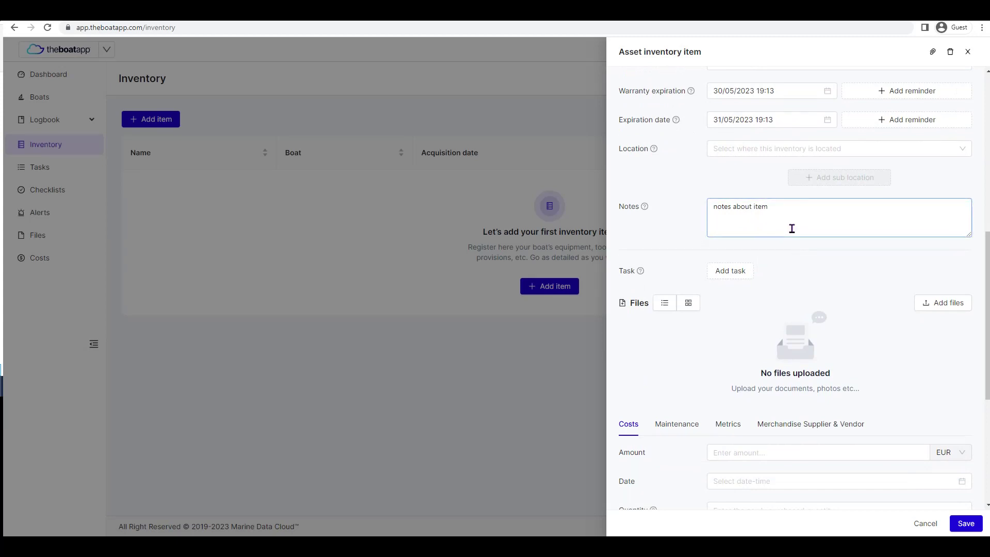
# - Open the task creation form for the item, look through its fields and leave without creating a task
pyautogui.scroll(-1, 792, 229)
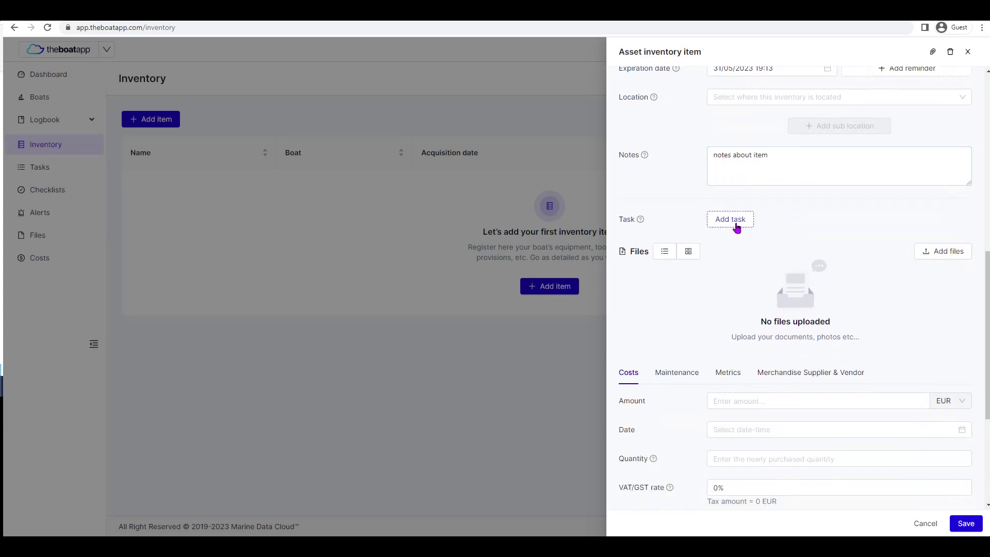
pyautogui.click(734, 225)
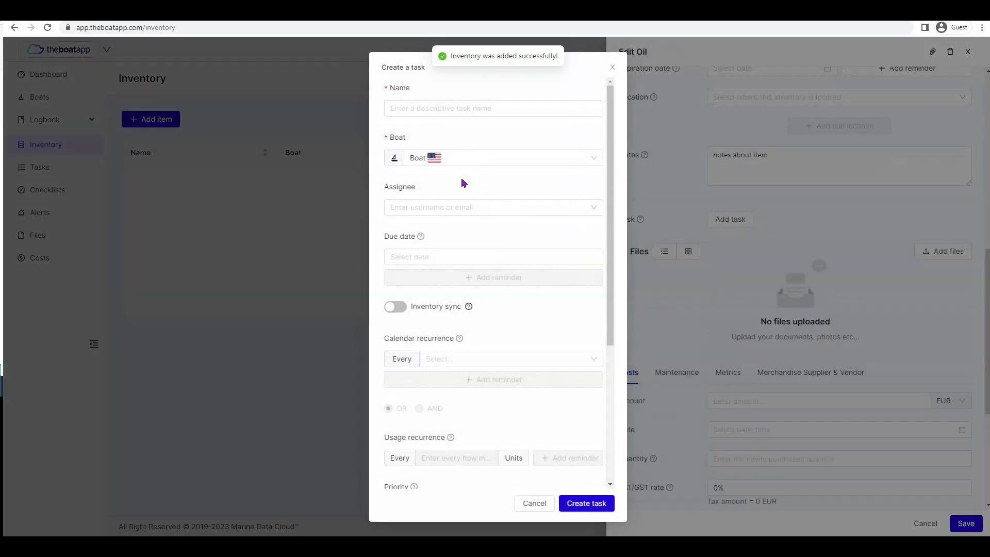
pyautogui.scroll(-1, 434, 106)
pyautogui.click(434, 107)
pyautogui.click(444, 132)
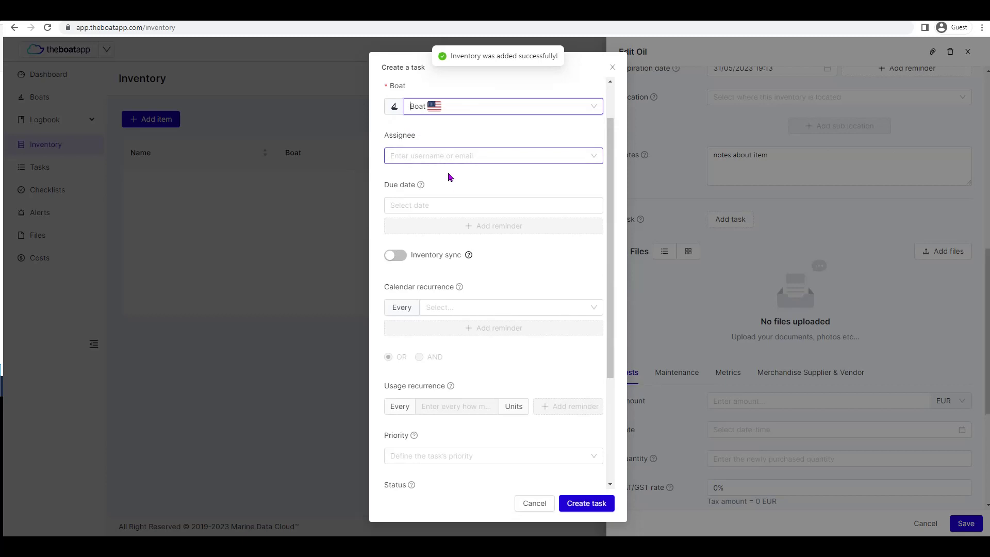
pyautogui.scroll(-2, 503, 356)
pyautogui.scroll(-1, 504, 356)
pyautogui.click(534, 503)
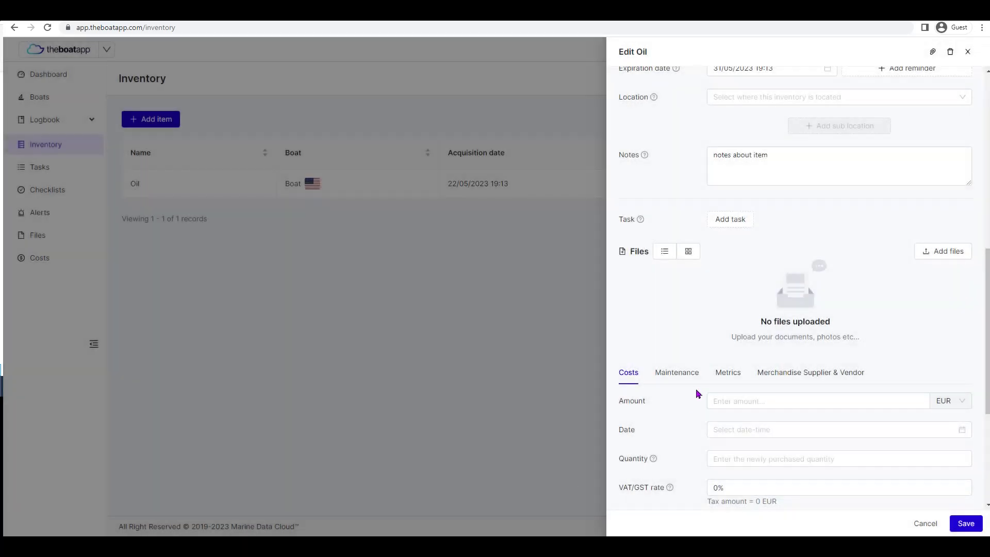
# - Open the upload dialog for the item's files and close it without adding anything
pyautogui.scroll(-1, 729, 249)
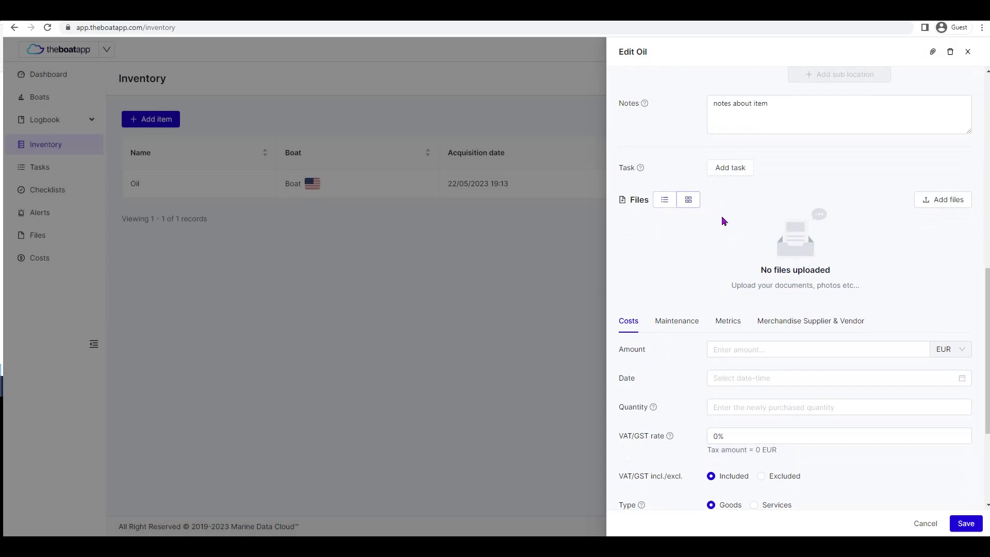
pyautogui.click(939, 201)
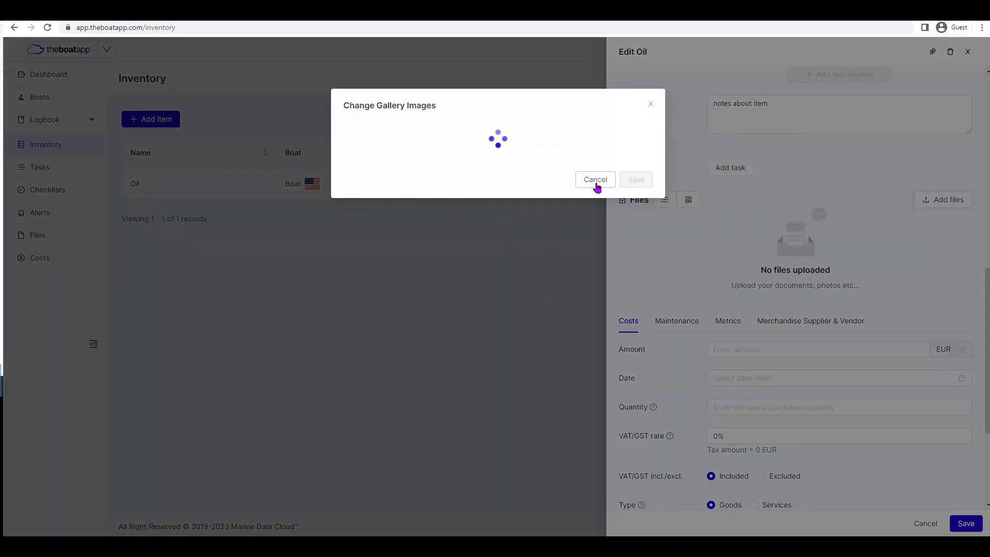
pyautogui.click(597, 183)
# - Enter a cost amount of 100 for the item with GBP as its currency
pyautogui.scroll(-1, 701, 243)
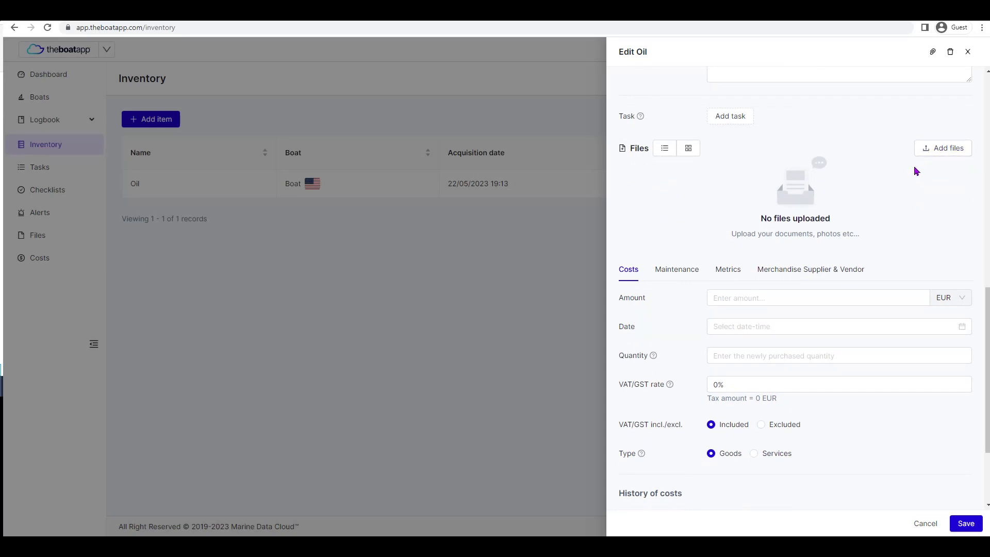
pyautogui.scroll(-1, 877, 188)
pyautogui.scroll(-1, 800, 251)
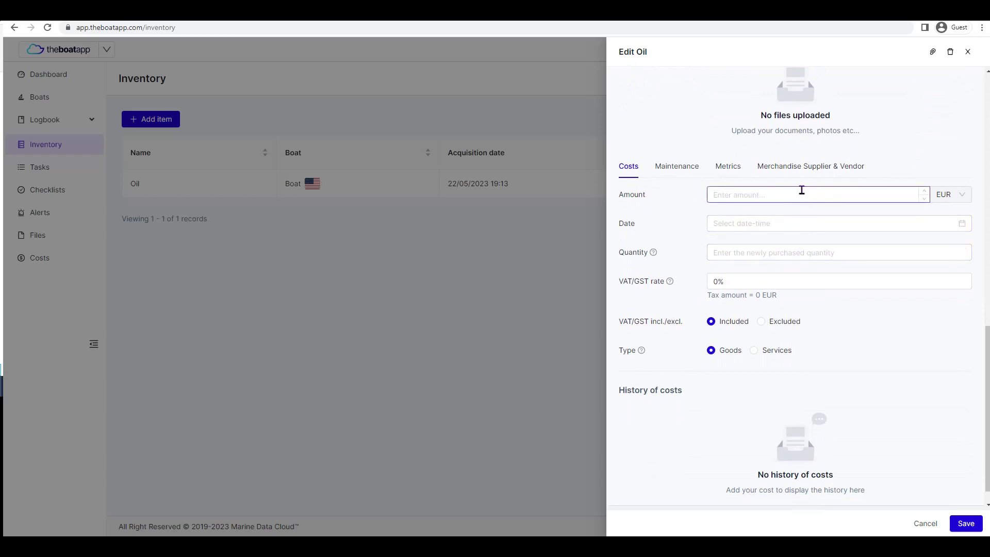
pyautogui.click(950, 200)
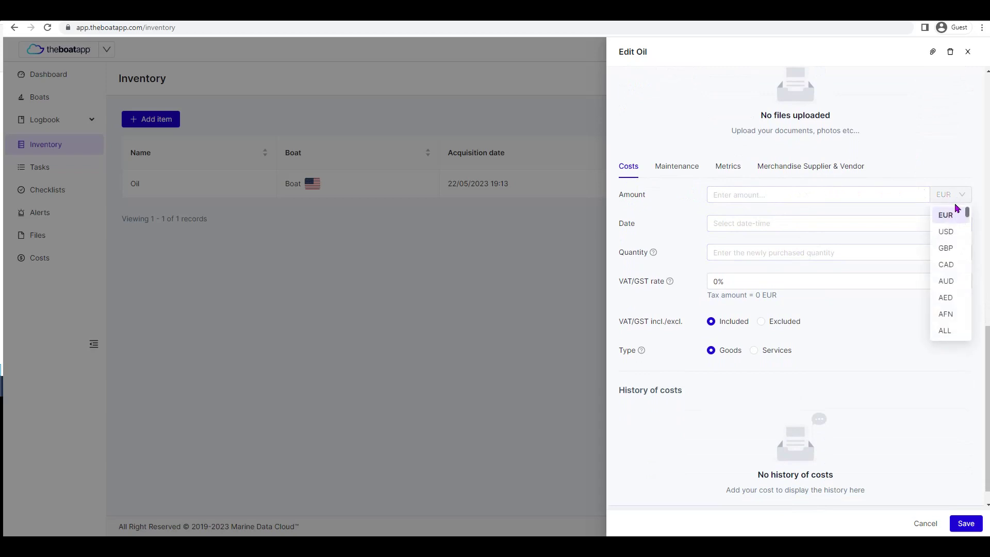
pyautogui.click(854, 198)
pyautogui.write('100')
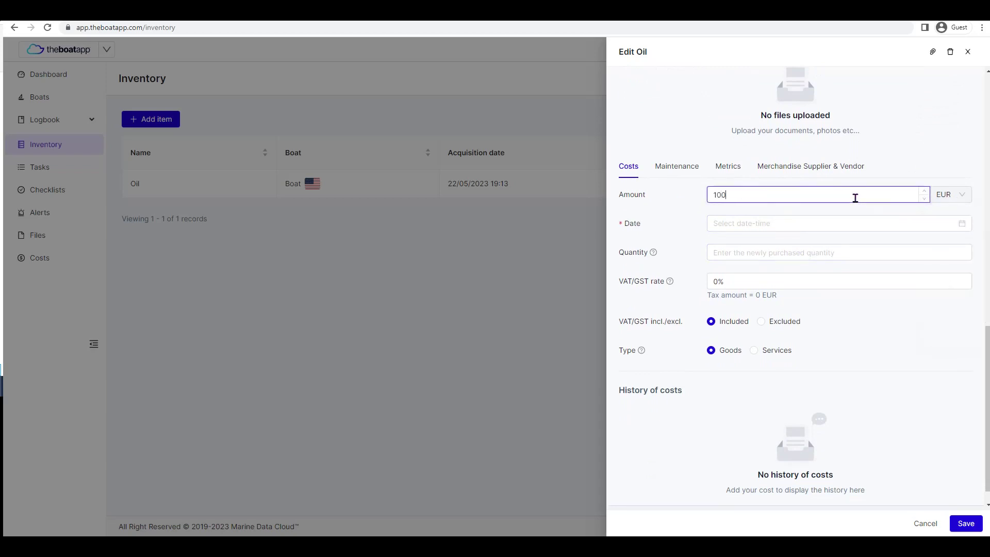
pyautogui.click(956, 200)
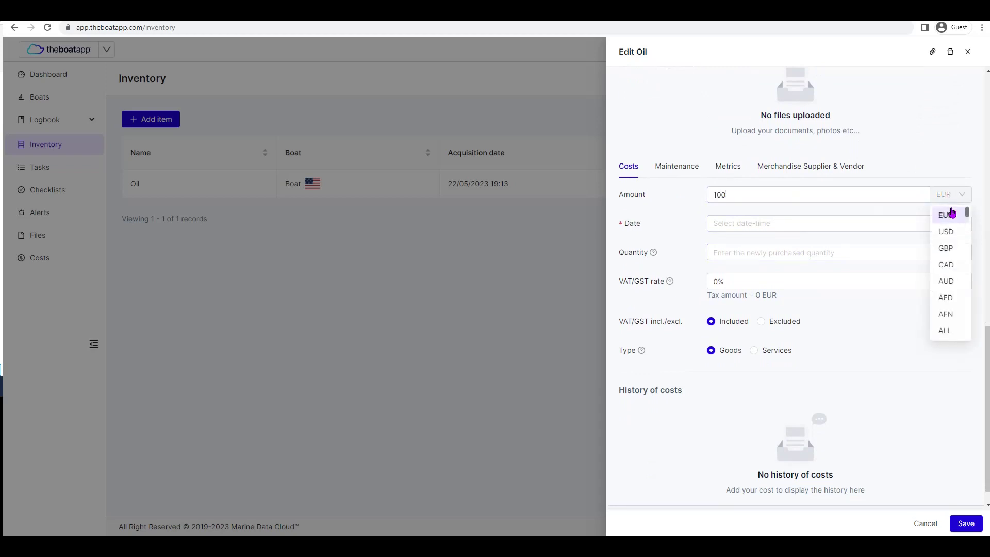
pyautogui.click(955, 233)
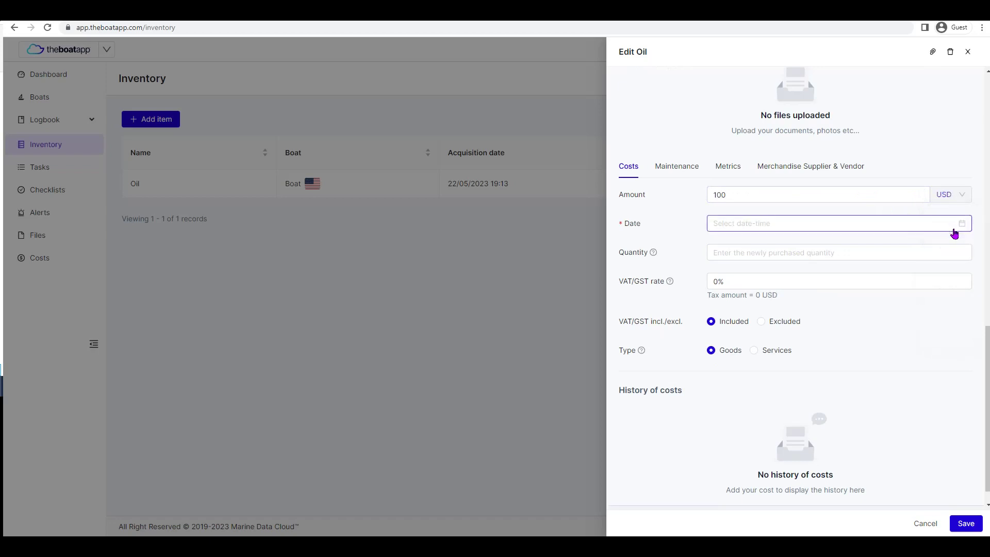
pyautogui.click(951, 201)
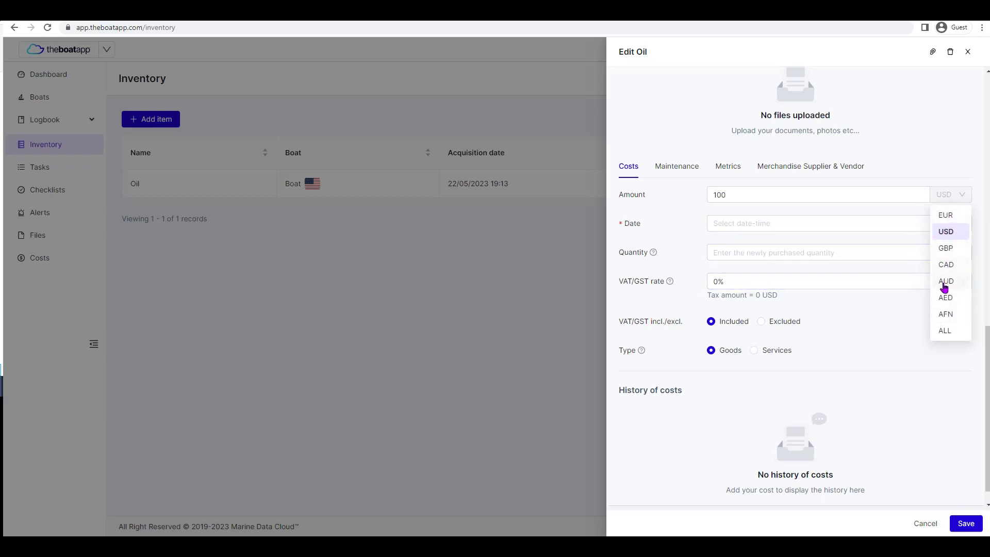
pyautogui.click(946, 249)
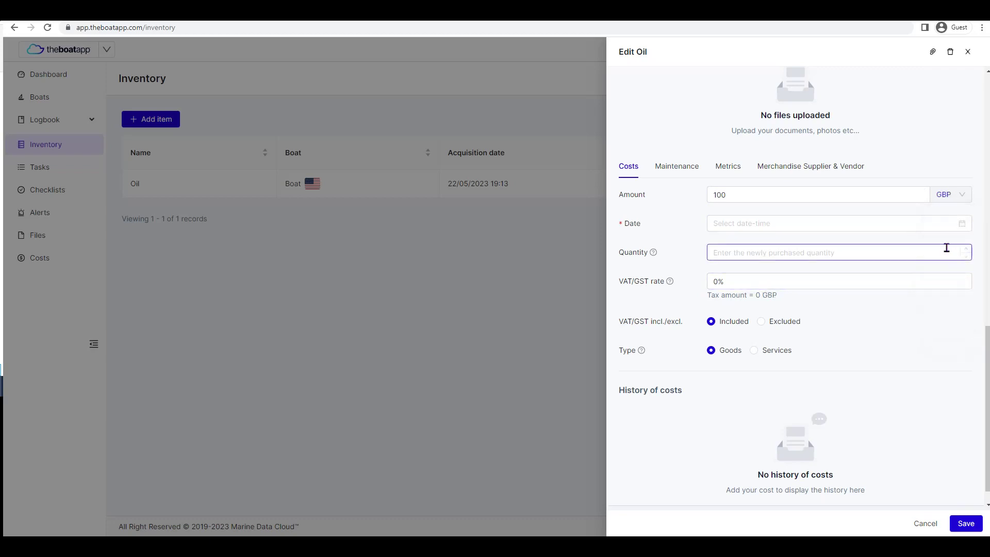
# - Set the date of the cost to 22/05/2023 19:15
pyautogui.scroll(-1, 774, 213)
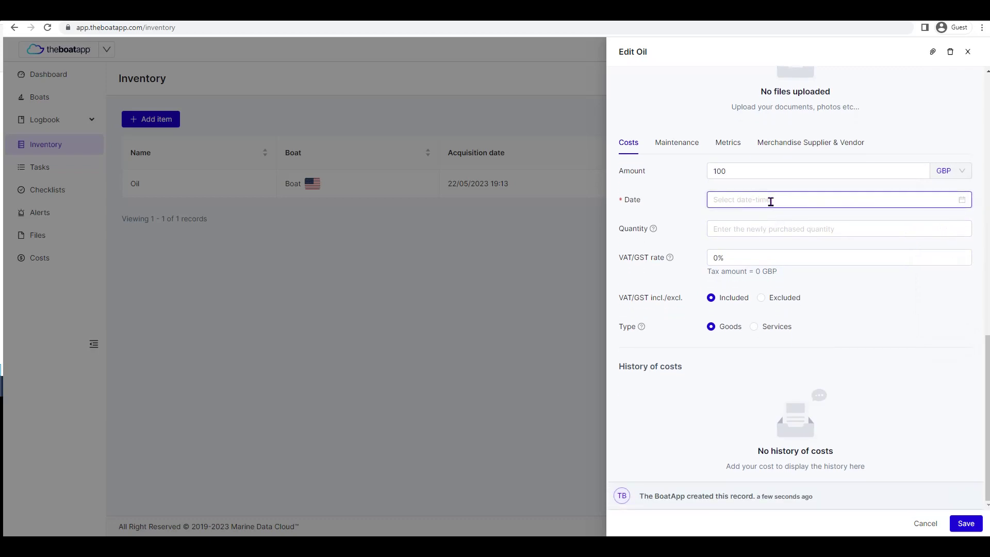
pyautogui.click(769, 202)
pyautogui.click(741, 310)
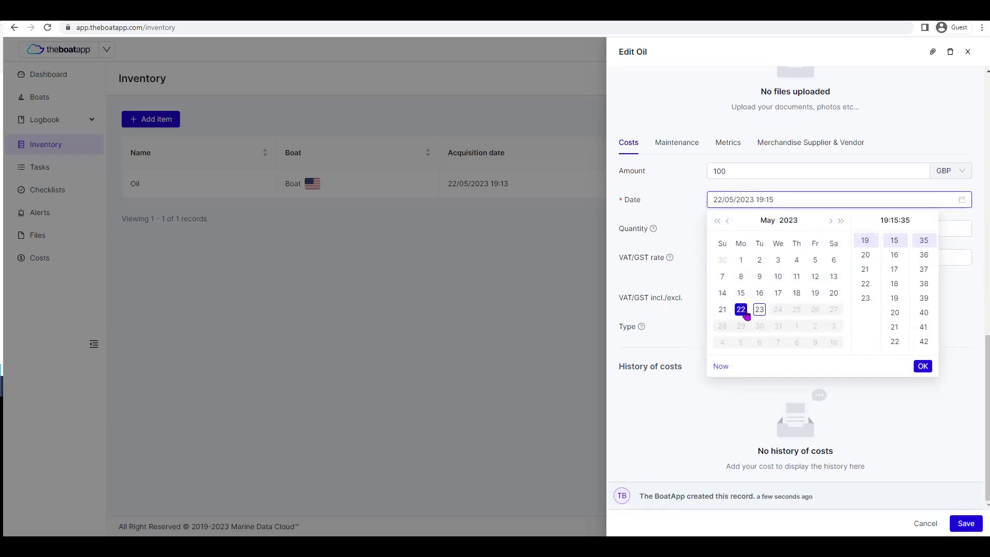
pyautogui.click(923, 367)
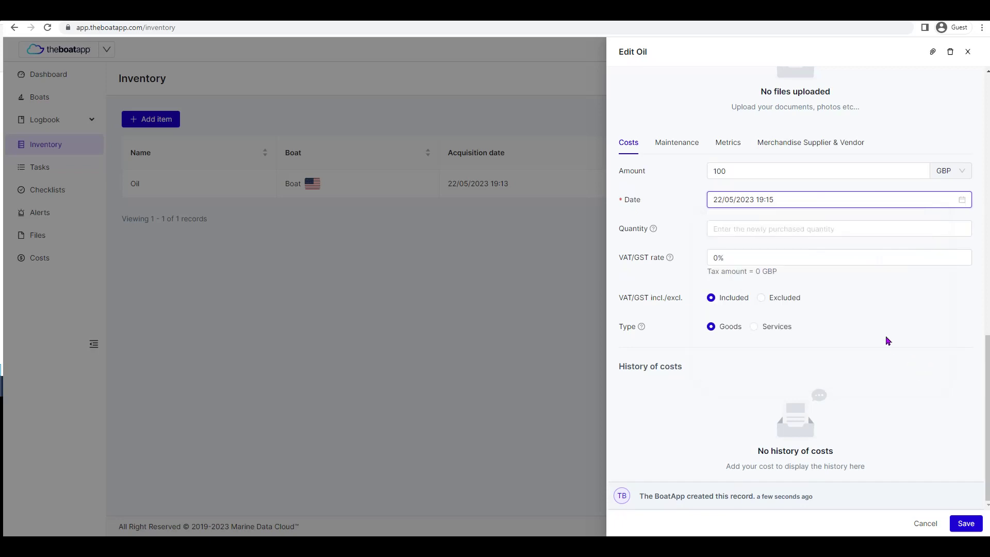
# - Set the cost's purchased quantity to 1 and its VAT/GST rate to 10%
pyautogui.click(783, 232)
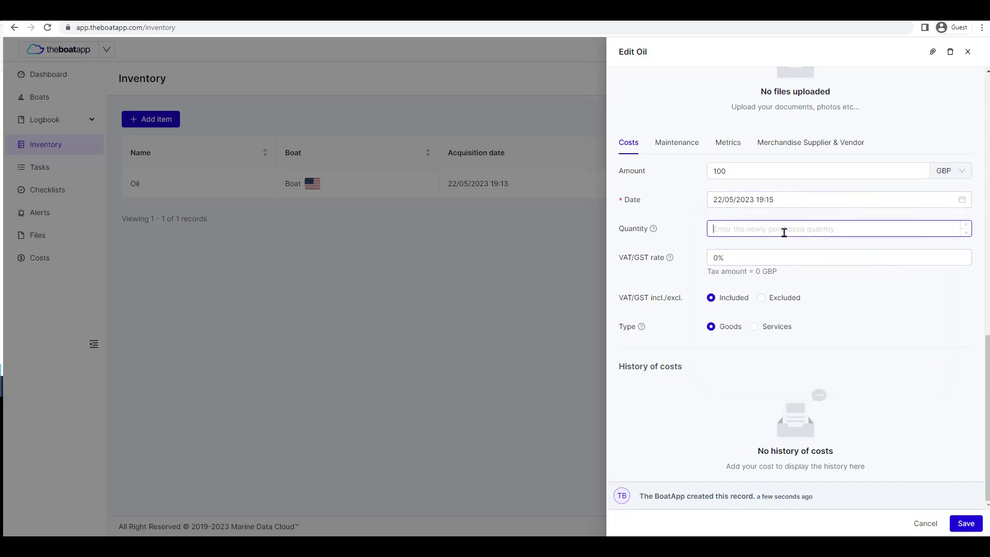
pyautogui.write('1')
pyautogui.moveTo(718, 263); pyautogui.dragTo(708, 266)
pyautogui.write('1')
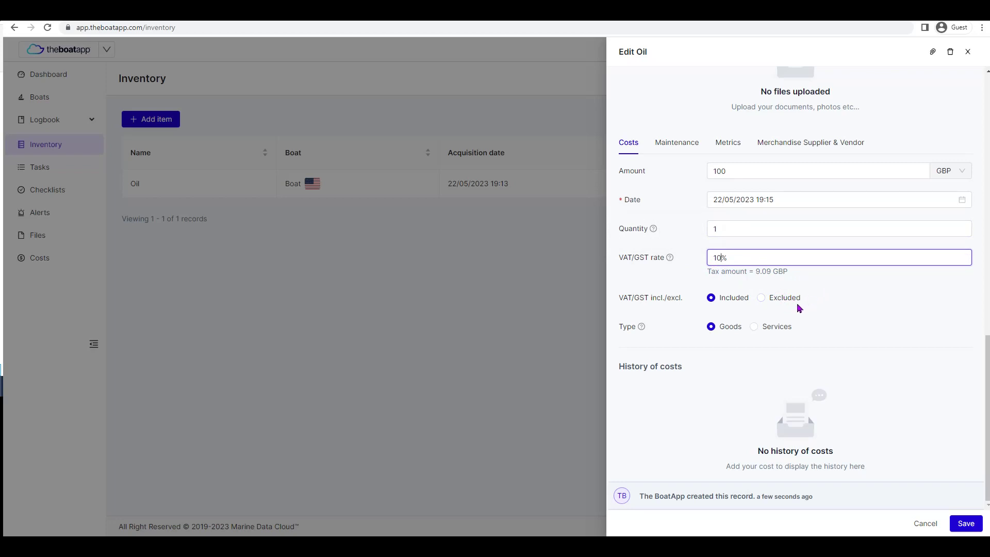
# - Try the Excluded VAT/GST option, return it to Included, and set the cost type to Services
pyautogui.click(761, 301)
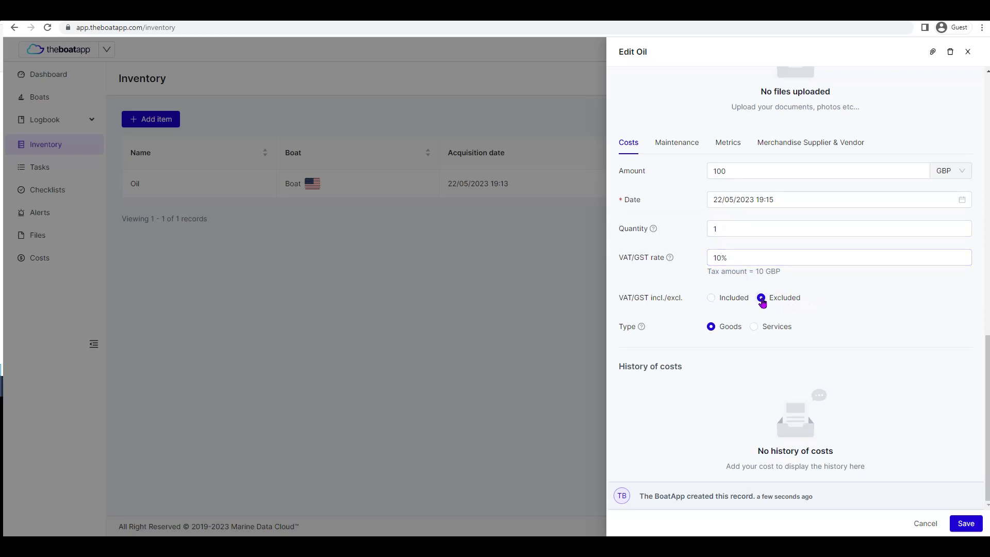
pyautogui.click(755, 327)
pyautogui.click(721, 330)
pyautogui.click(755, 329)
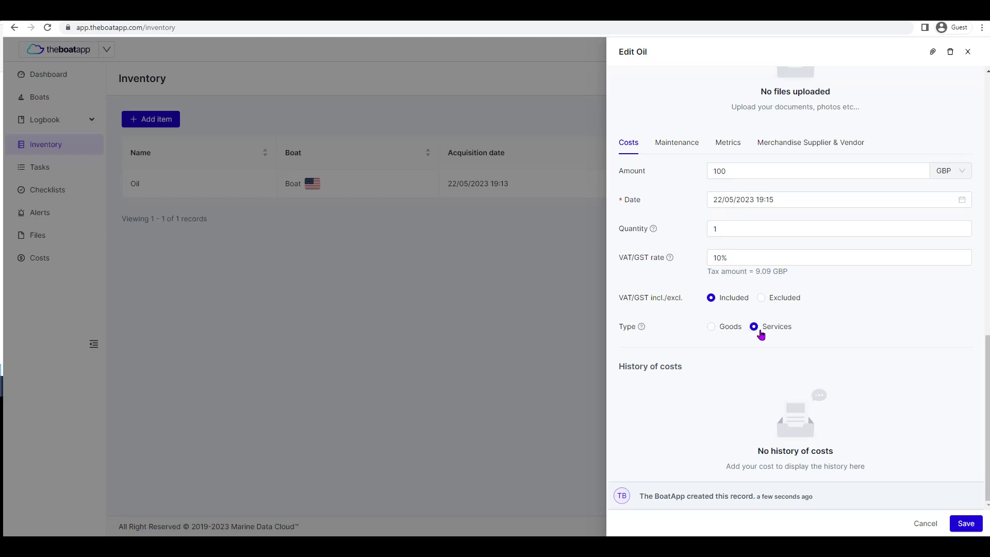
# - Review the item's maintenance settings and open its metrics
pyautogui.scroll(2, 718, 270)
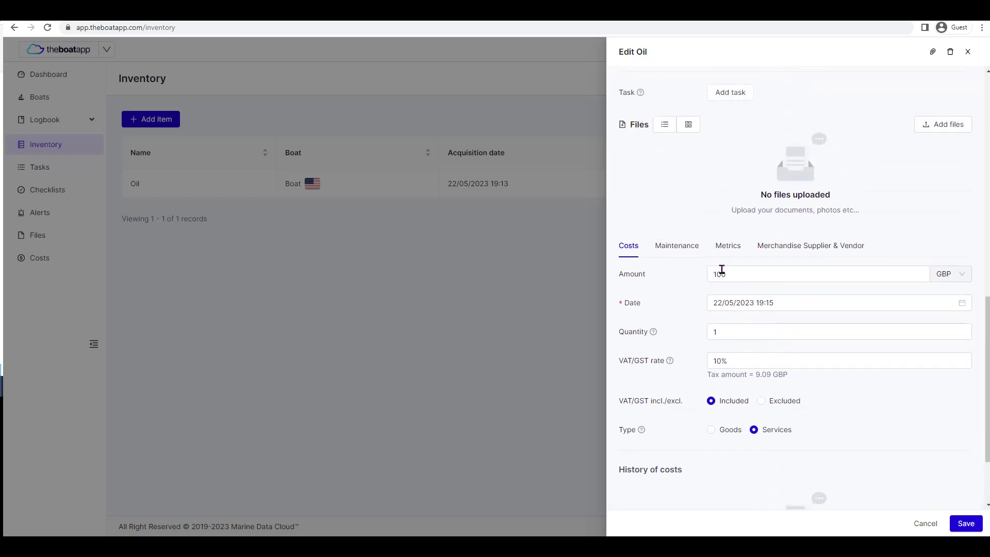
pyautogui.click(687, 251)
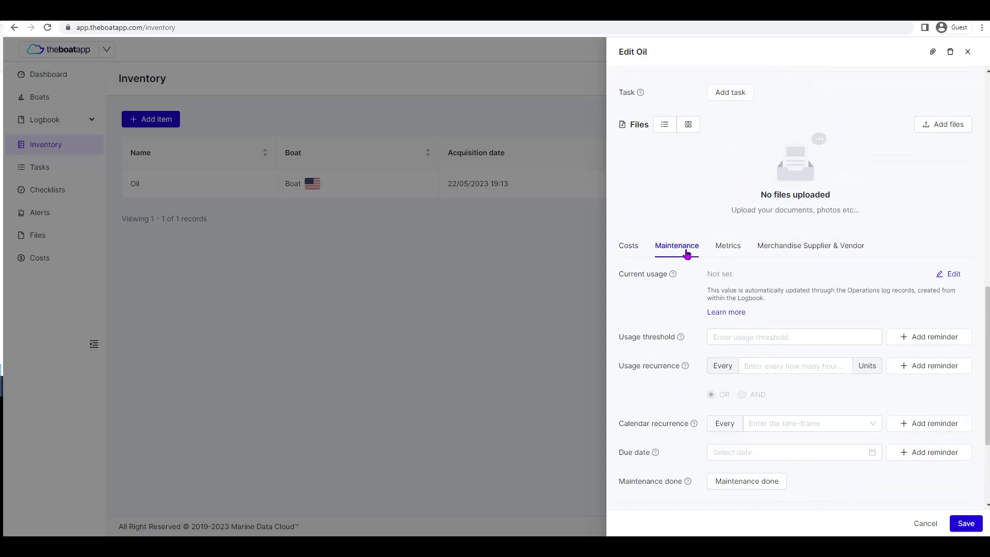
pyautogui.scroll(-2, 729, 148)
pyautogui.click(728, 148)
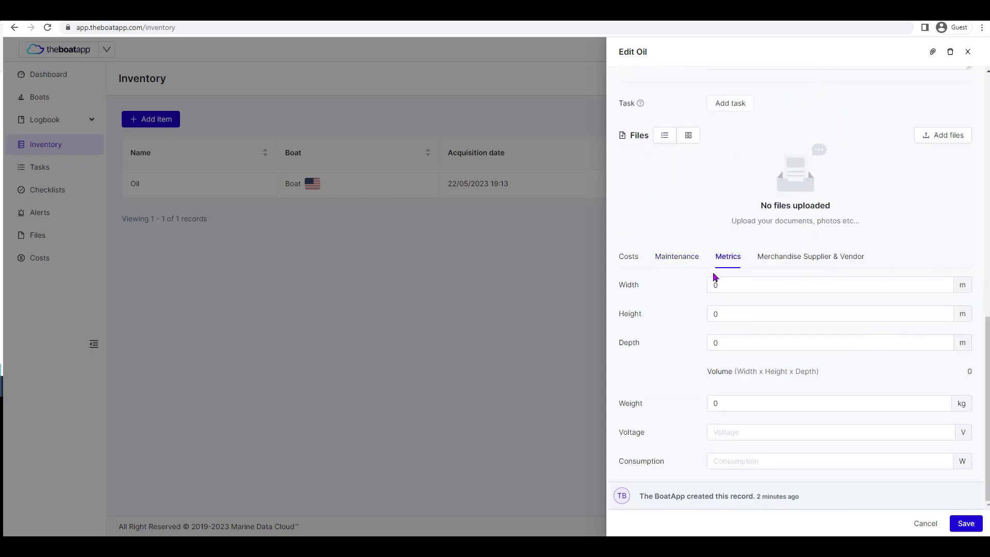
# - Set the Oil item's width to 2 m, height to 1 m and depth to 3 m
pyautogui.click(756, 281)
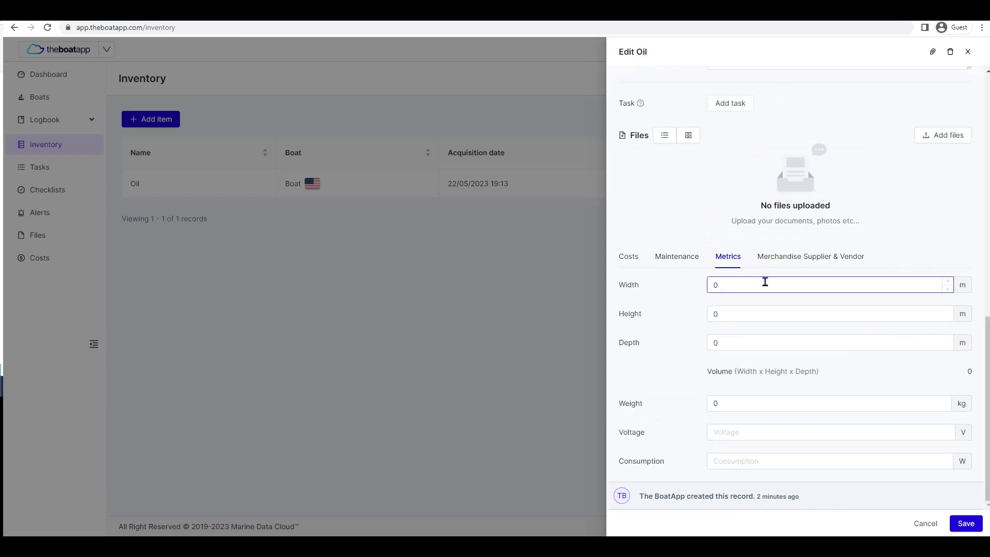
pyautogui.doubleClick(765, 281)
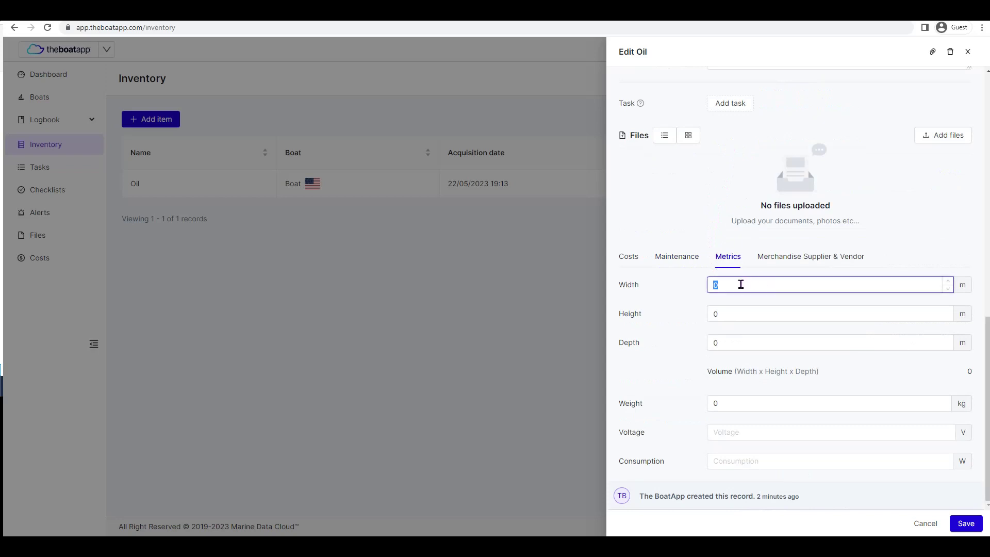
pyautogui.write('2')
pyautogui.doubleClick(740, 309)
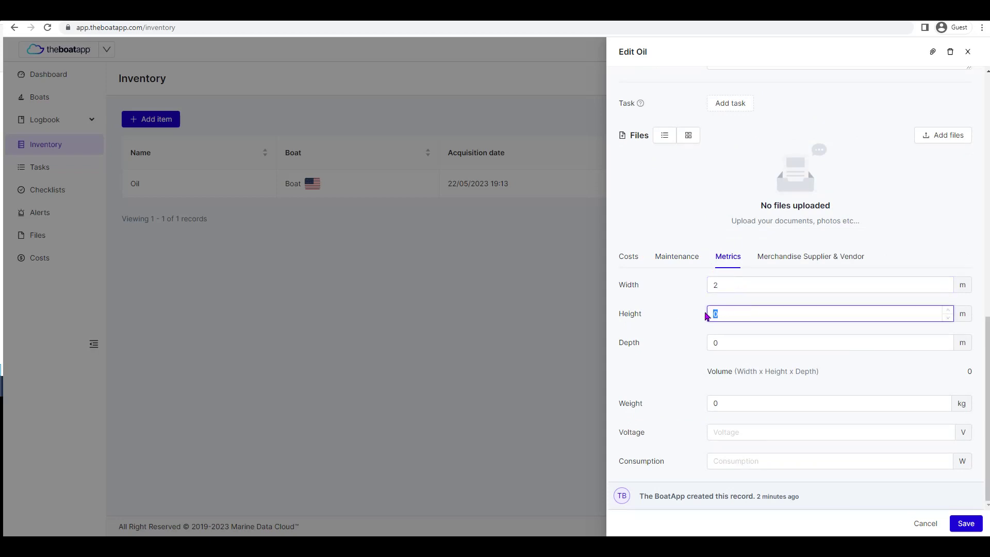
pyautogui.write('1')
pyautogui.doubleClick(742, 347)
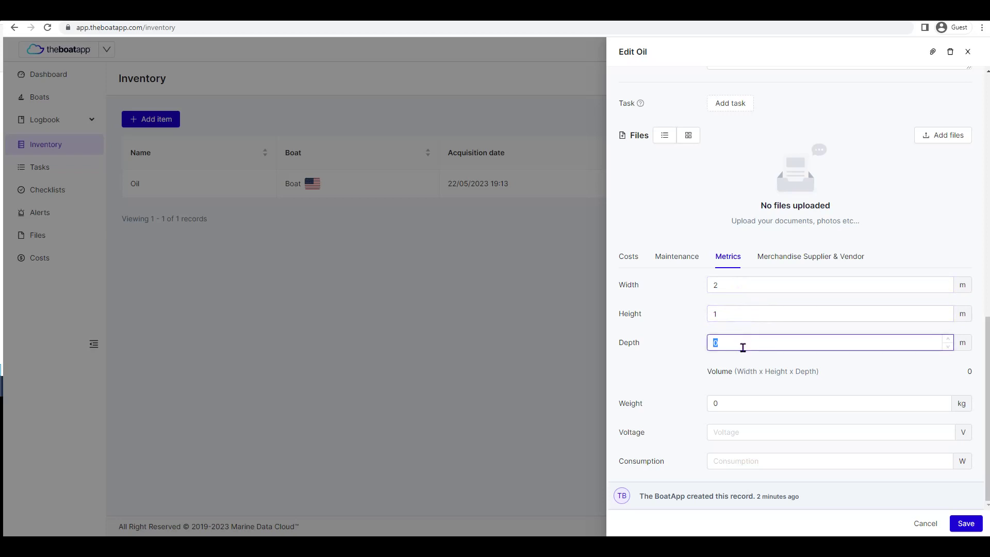
pyautogui.write('3')
pyautogui.click(766, 370)
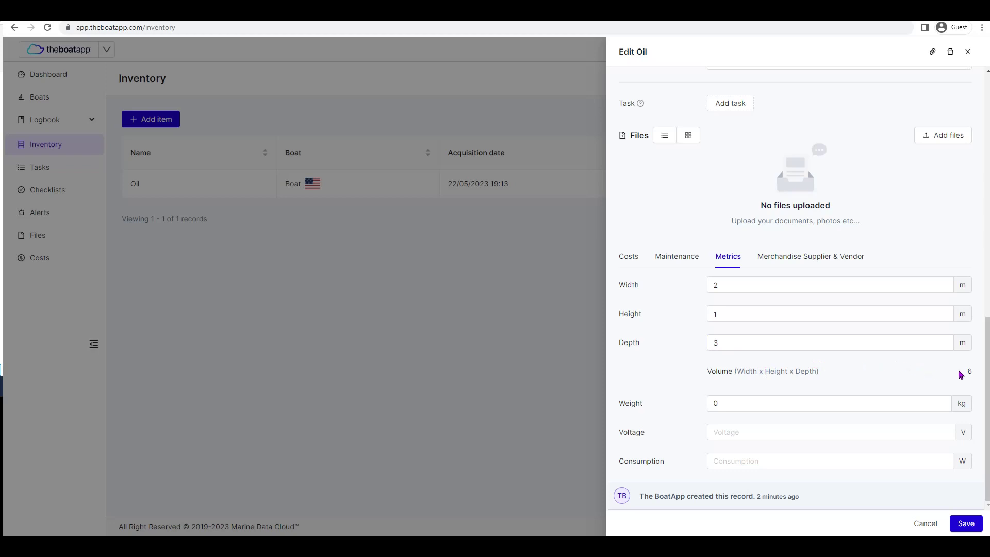
# - Set the item's weight to 100 kg, voltage to 12.8 V and consumption to 100 W
pyautogui.doubleClick(749, 403)
pyautogui.write('100')
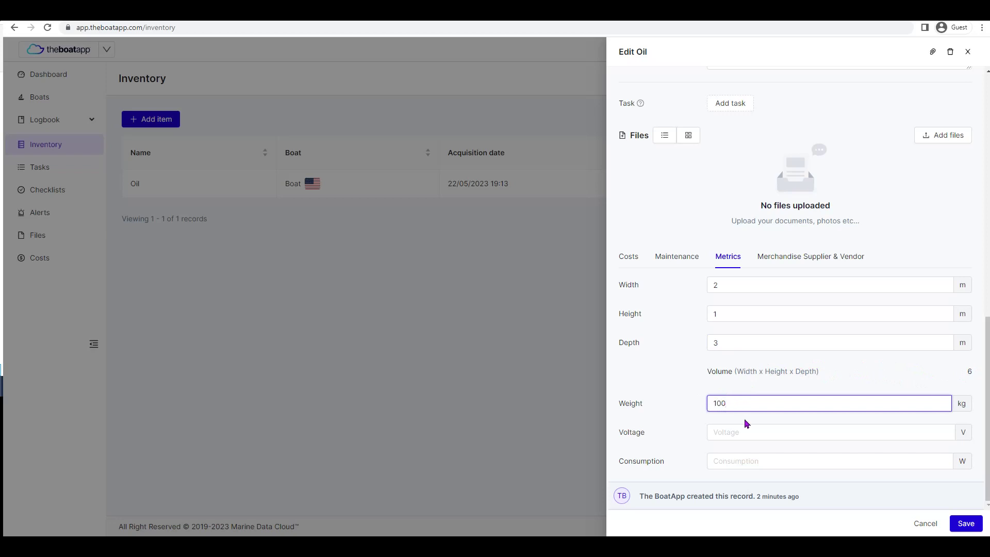
pyautogui.click(747, 430)
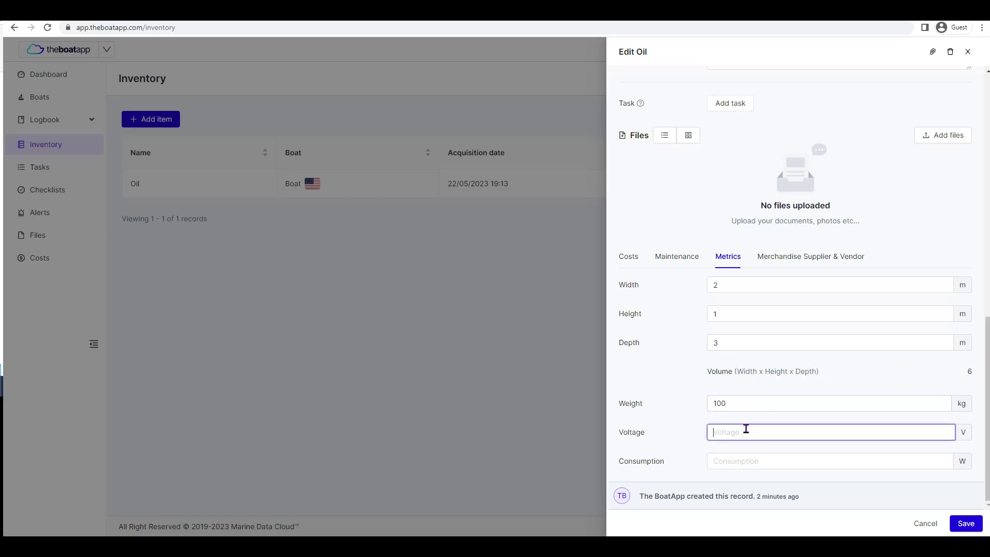
pyautogui.write('12.8')
pyautogui.click(748, 464)
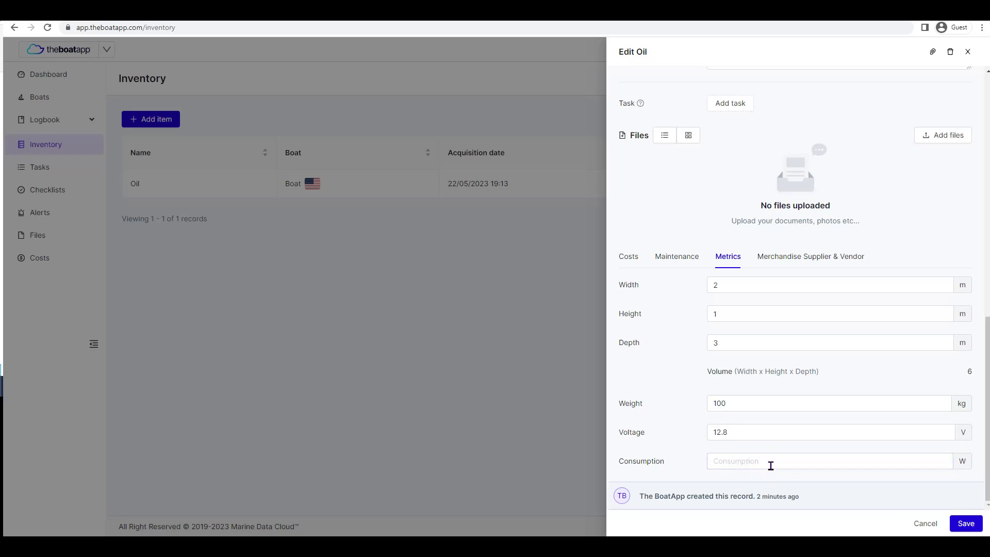
pyautogui.click(784, 431)
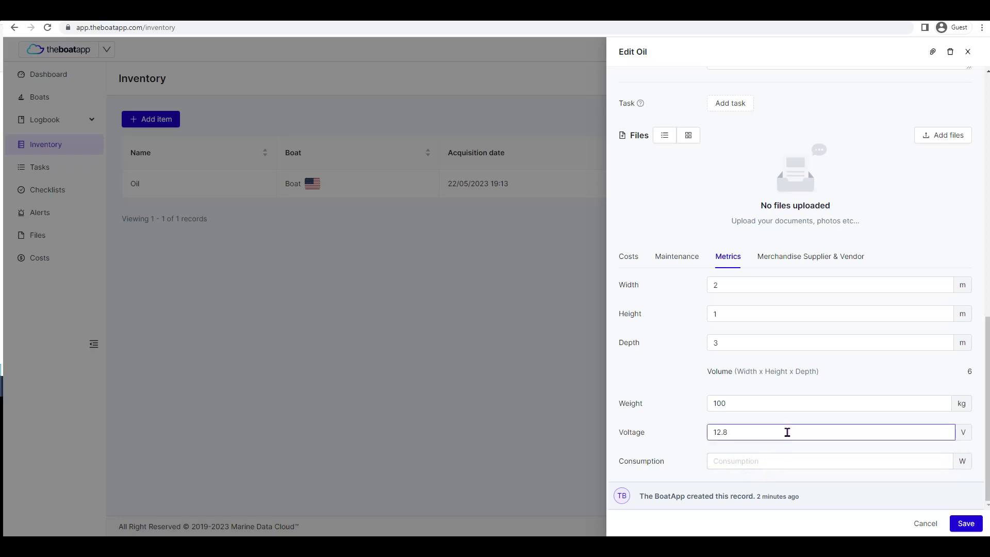
pyautogui.click(761, 467)
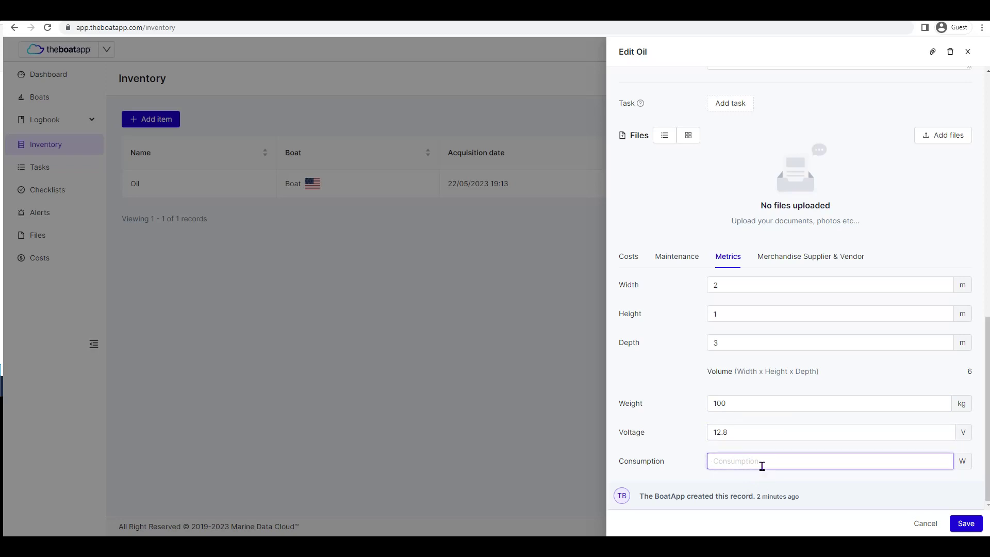
pyautogui.write('100')
pyautogui.scroll(1, 849, 409)
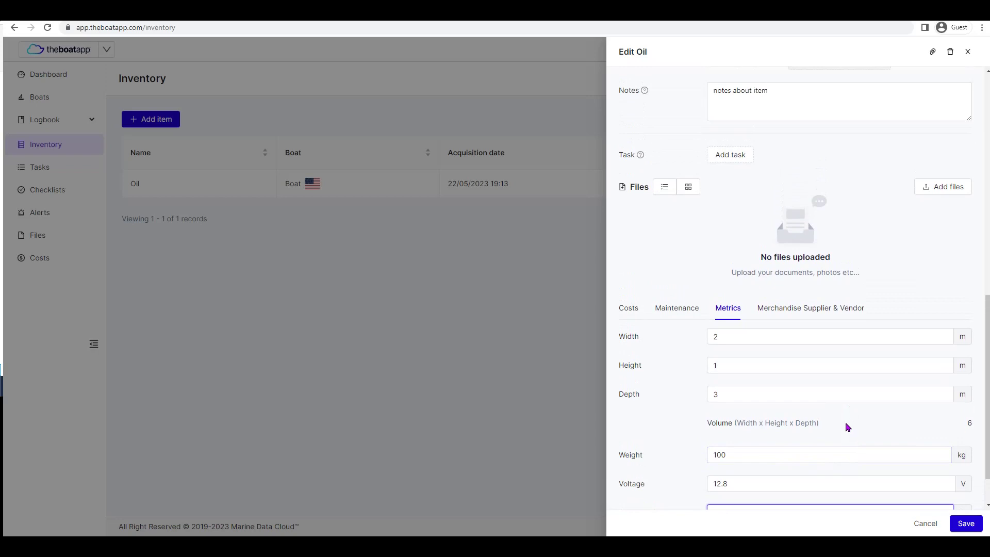
pyautogui.scroll(-1, 848, 427)
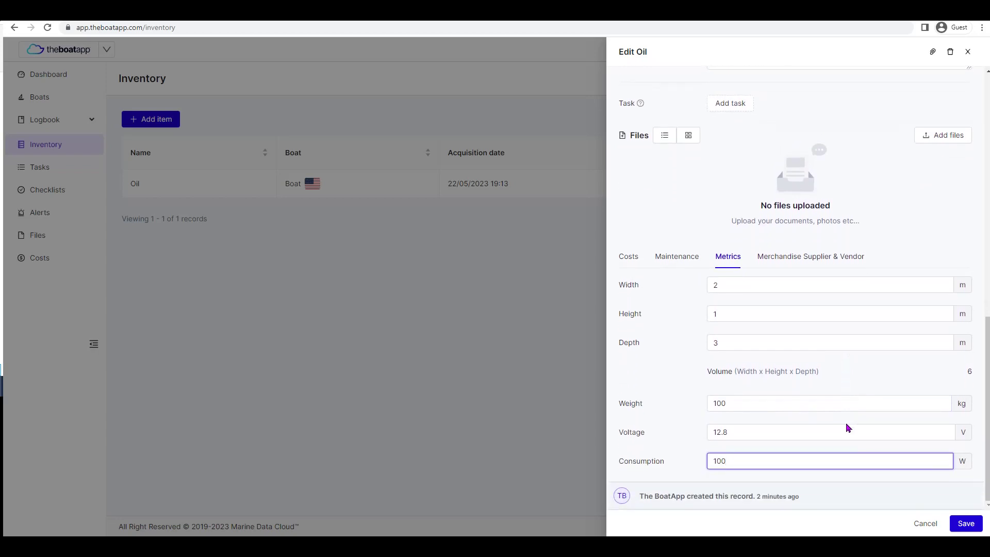
# - Open the item's merchandise supplier and vendor details and enter "Maker Name" as the maker
pyautogui.click(800, 263)
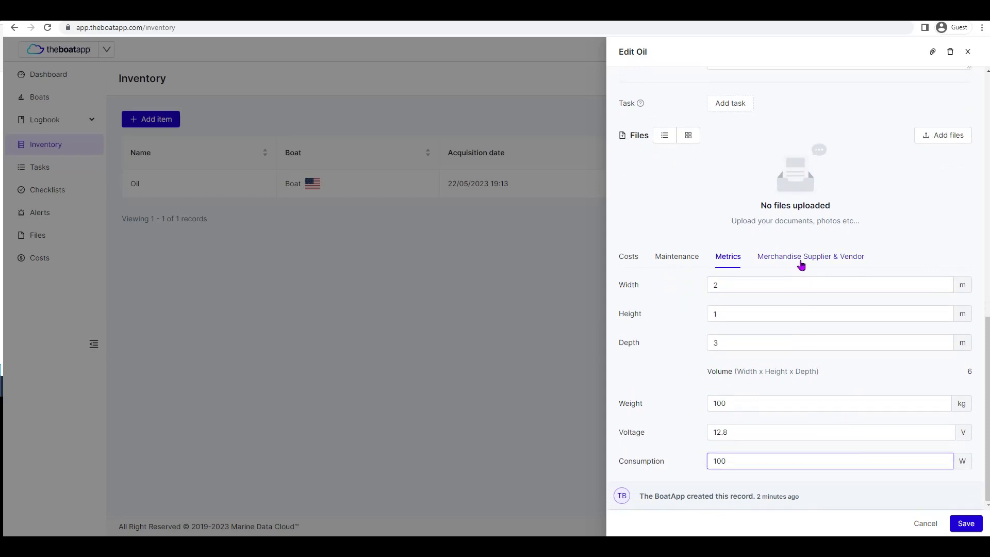
pyautogui.click(786, 287)
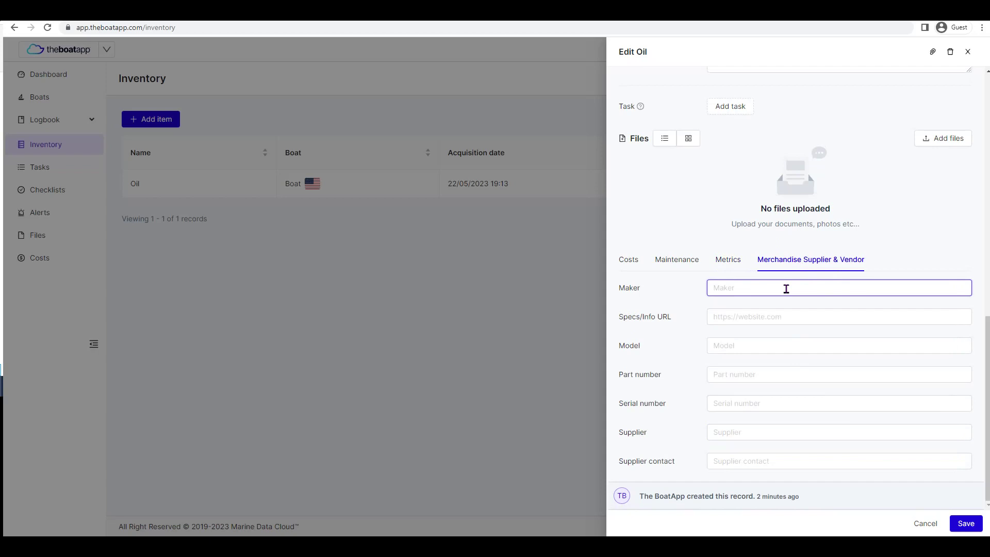
pyautogui.write('Maker \\n')
pyautogui.press('BackSpace')
pyautogui.write('Name')
# - Enter maker.com/time-1 as the item's specs/info URL
pyautogui.click(767, 311)
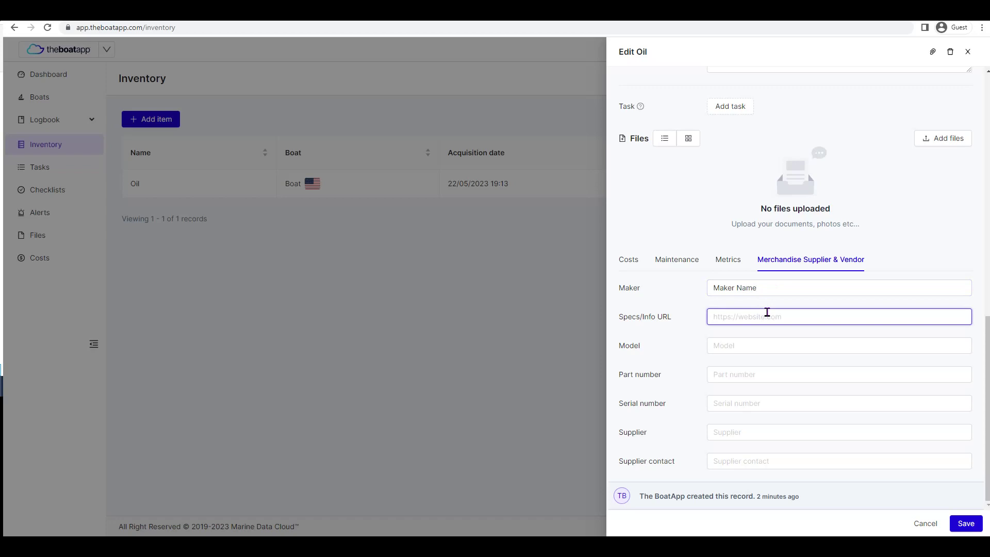
pyautogui.write('maker.com')
pyautogui.click(778, 345)
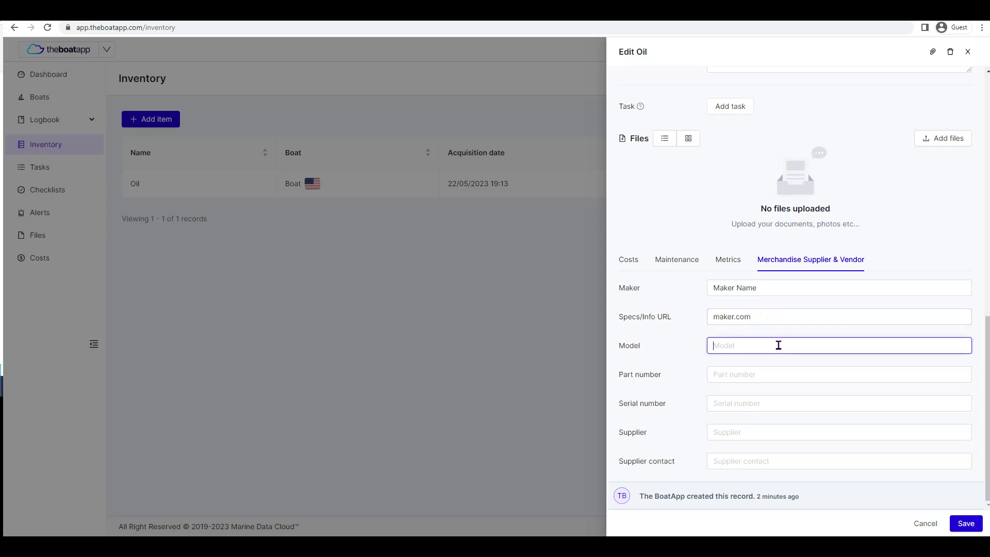
pyautogui.click(784, 321)
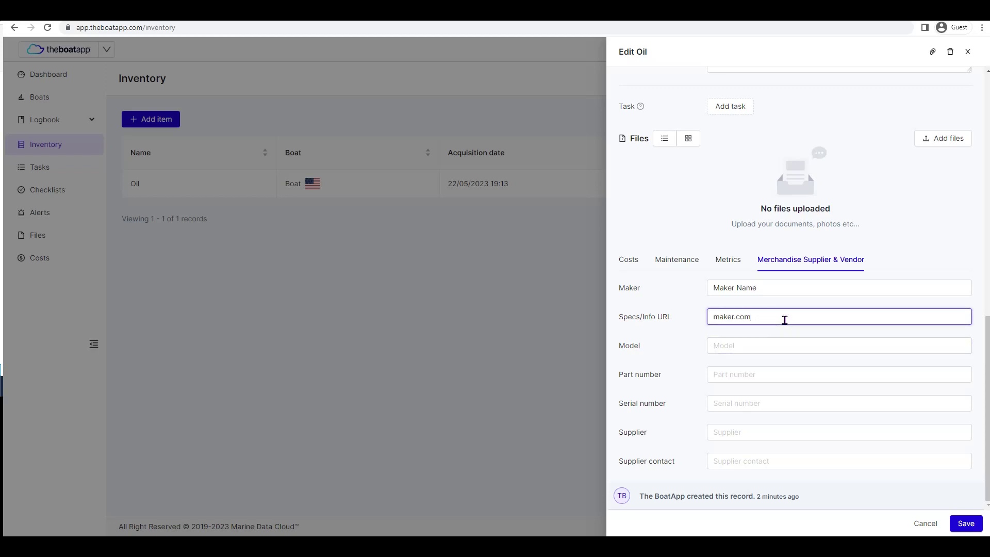
pyautogui.write('/time-1')
pyautogui.click(784, 341)
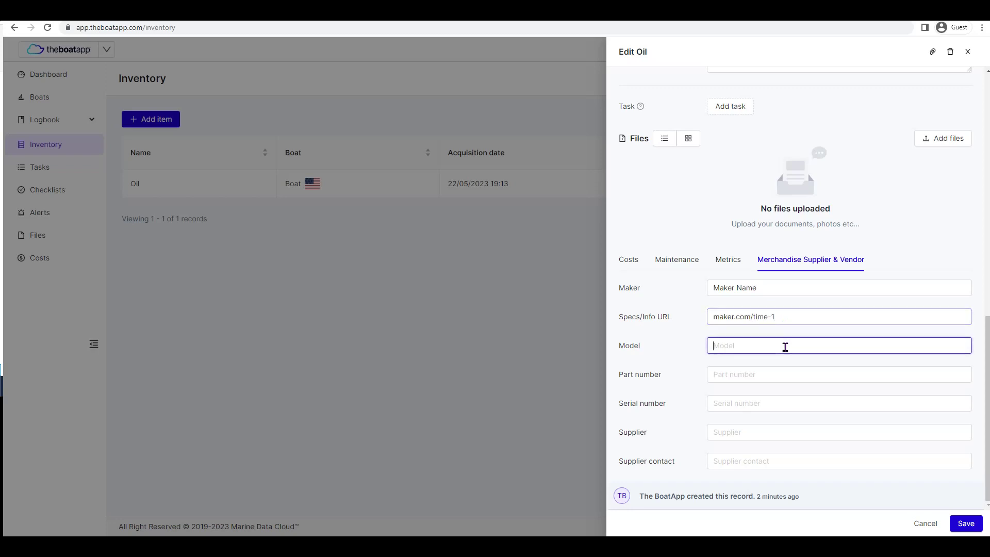
pyautogui.click(797, 317)
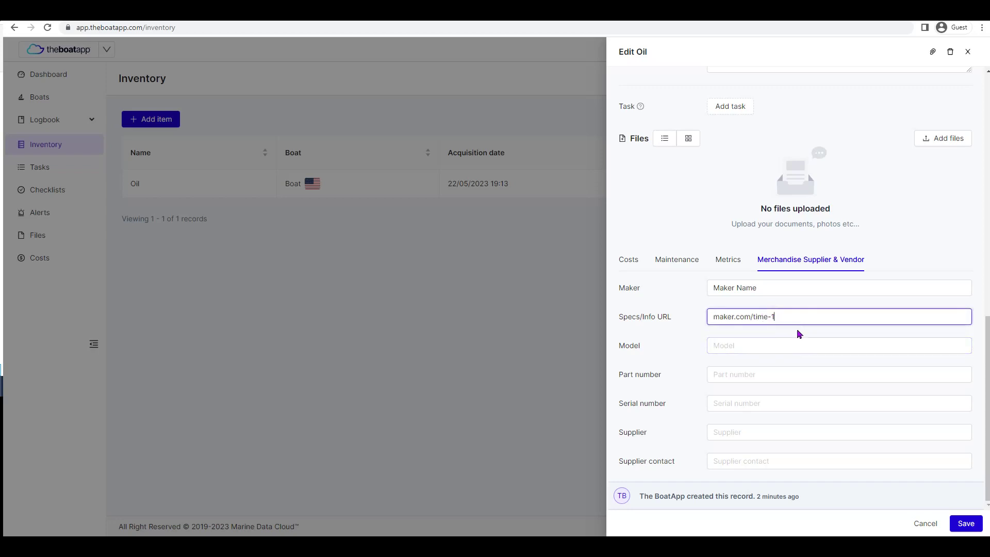
# - Leave the model, part number and supplier blank, and enter "sn" as the serial number and "+1" as the supplier contact
pyautogui.click(788, 343)
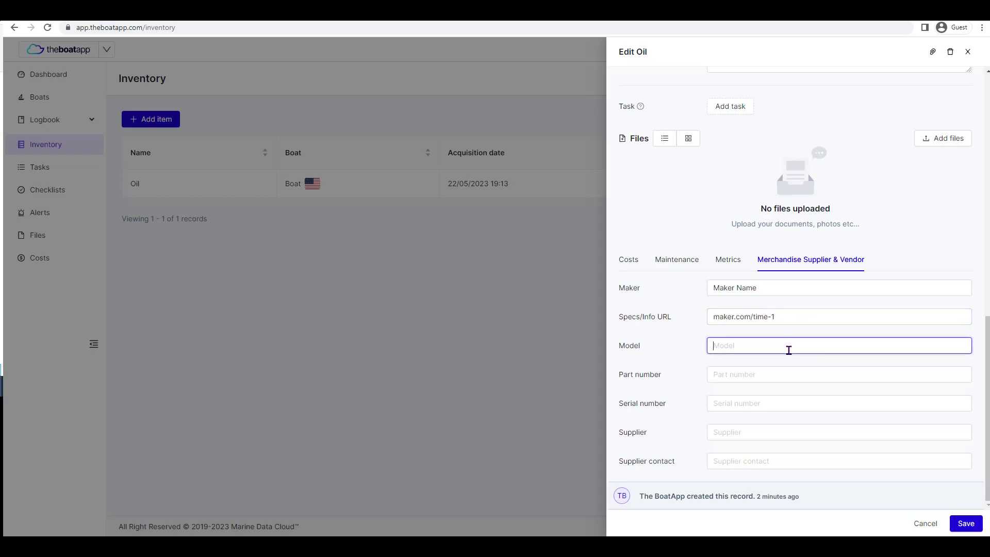
pyautogui.click(758, 374)
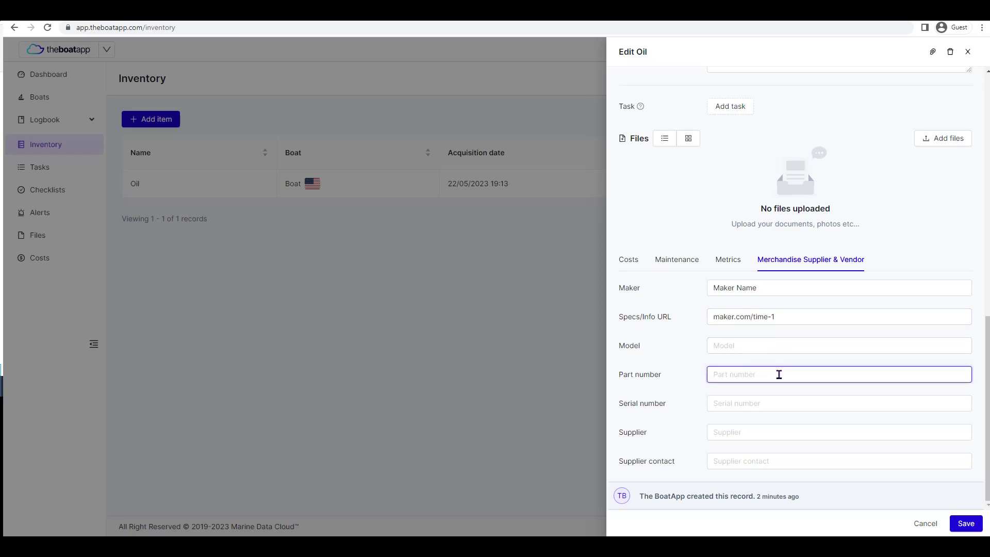
pyautogui.click(736, 400)
pyautogui.write('sn')
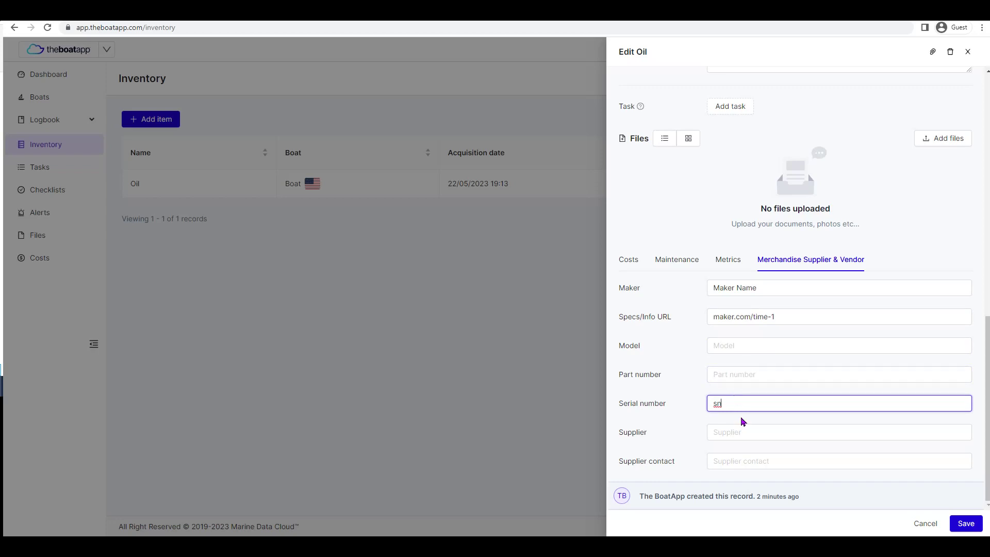
pyautogui.click(752, 427)
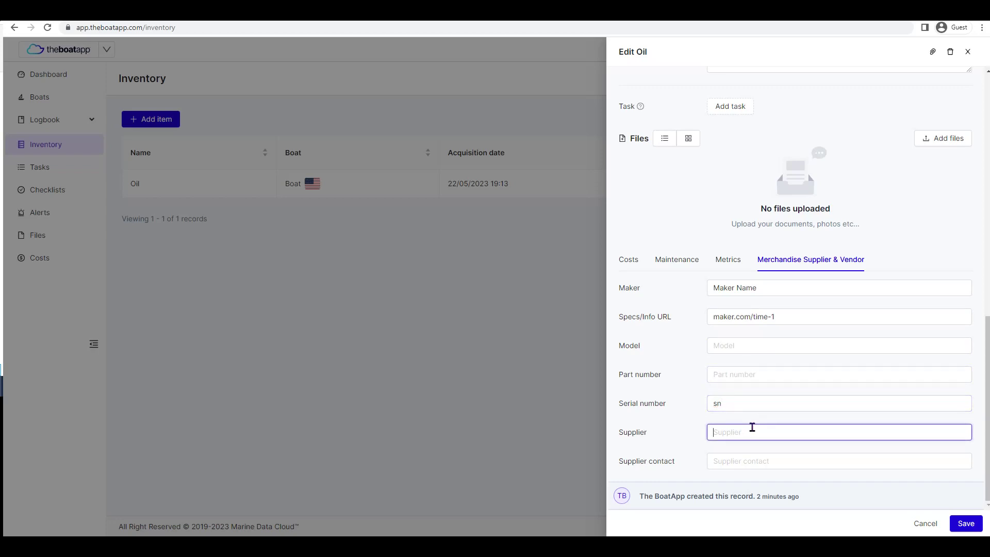
pyautogui.click(762, 460)
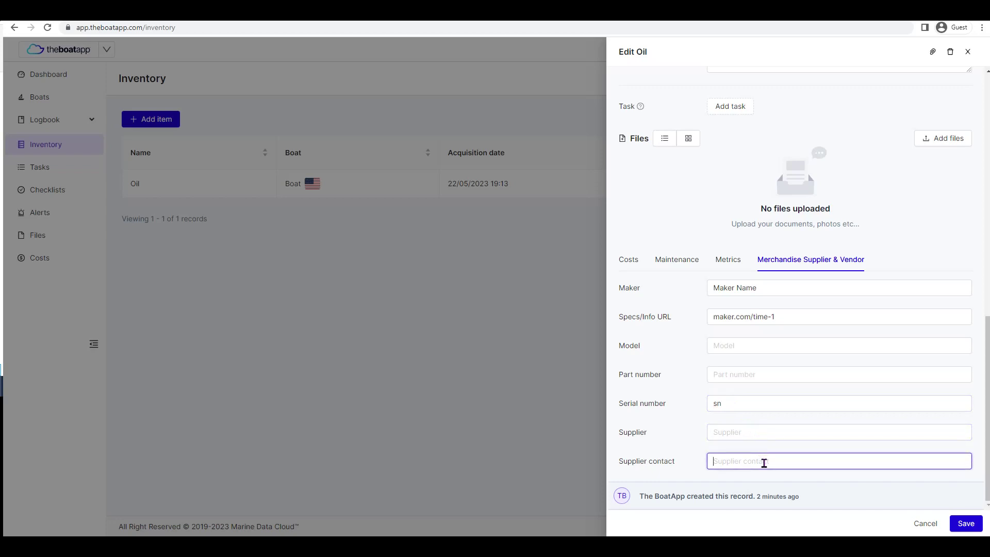
pyautogui.write('+1')
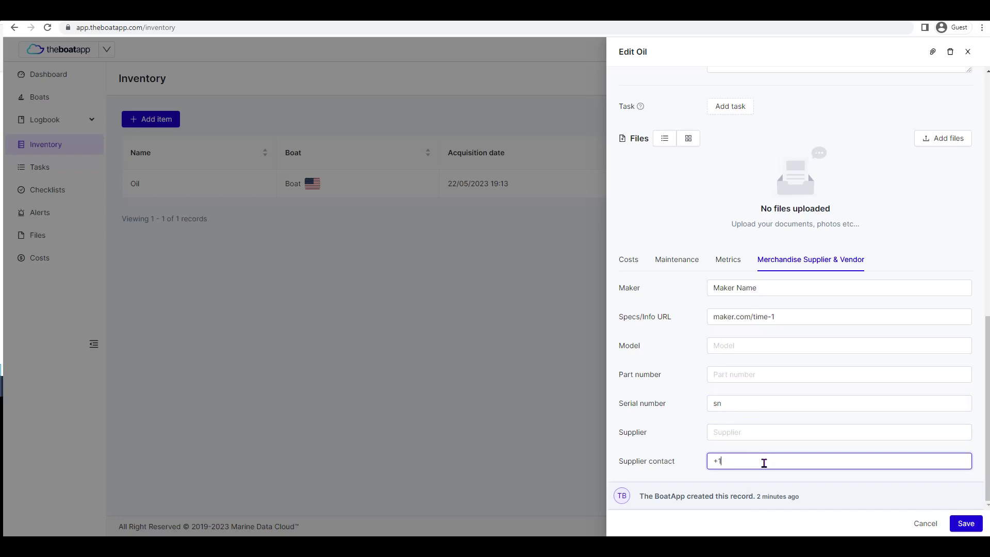